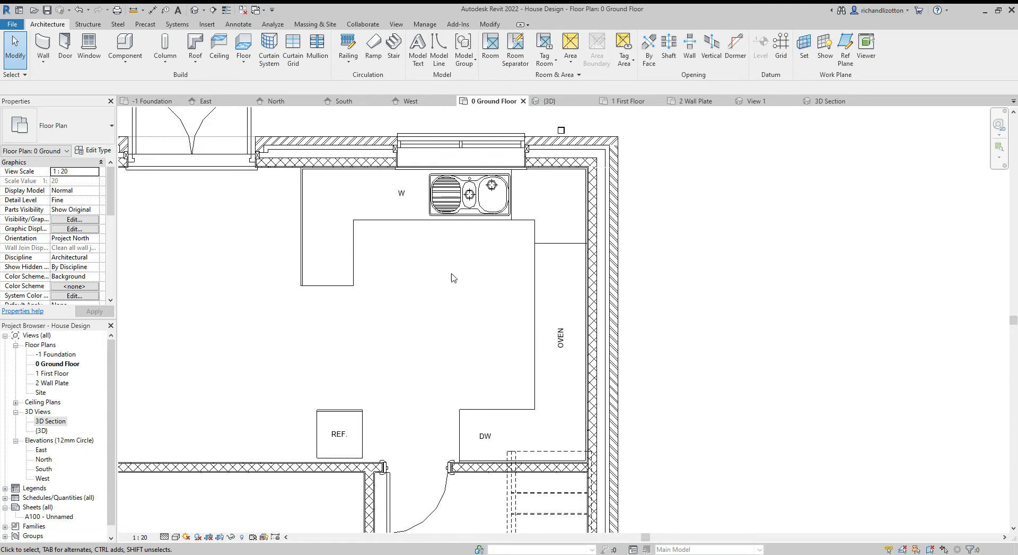
- Load Specialty_Equipment_Exhaust_Hood.rfa from the Domestic library as a component
{"action": "left_click", "coordinate": [131, 49]}
{"action": "left_click", "coordinate": [430, 57]}
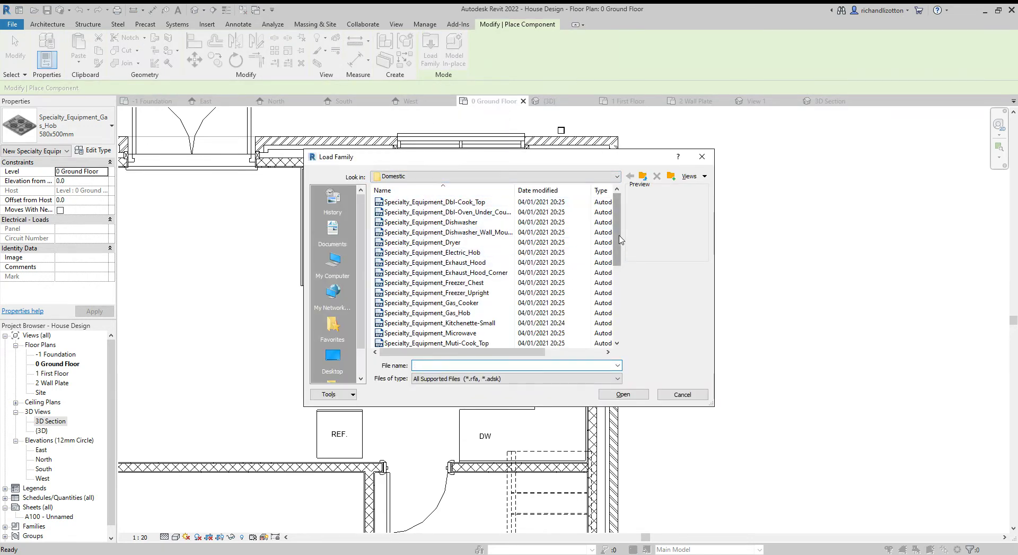
{"action": "left_click_drag", "start_coordinate": [620, 240], "coordinate": [620, 285]}
{"action": "scroll", "coordinate": [619, 283], "scroll_direction": "up", "scroll_amount": 1}
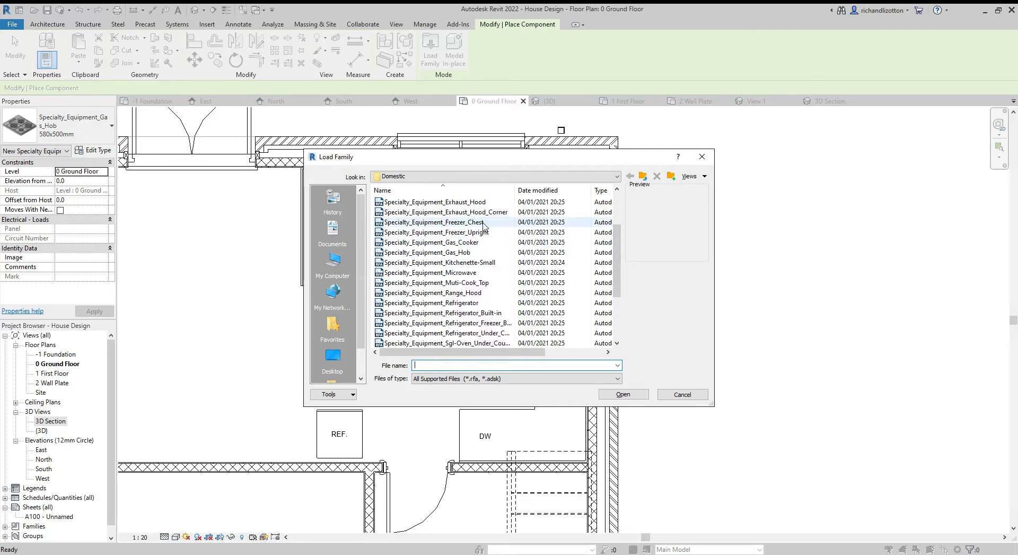
{"action": "left_click", "coordinate": [477, 202]}
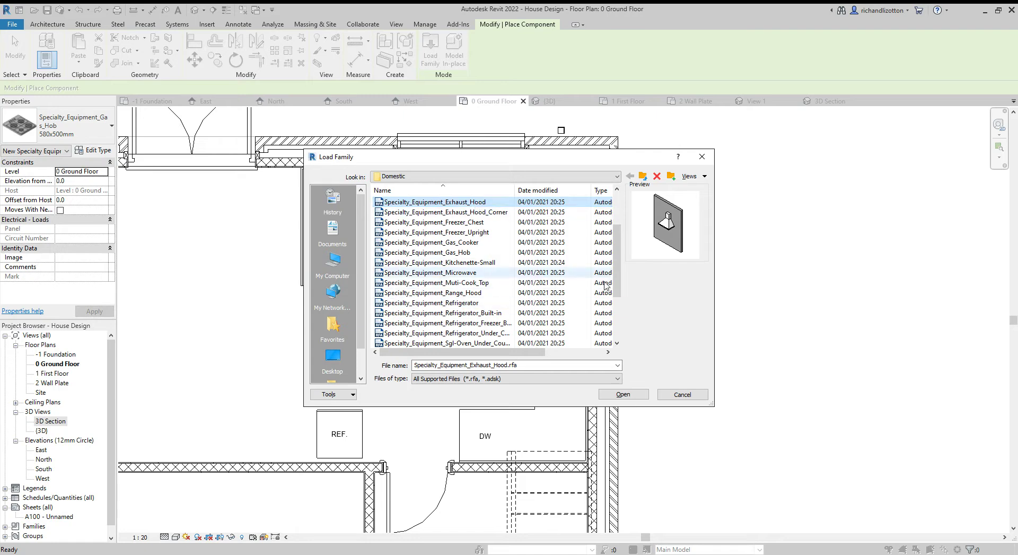
{"action": "left_click", "coordinate": [634, 398]}
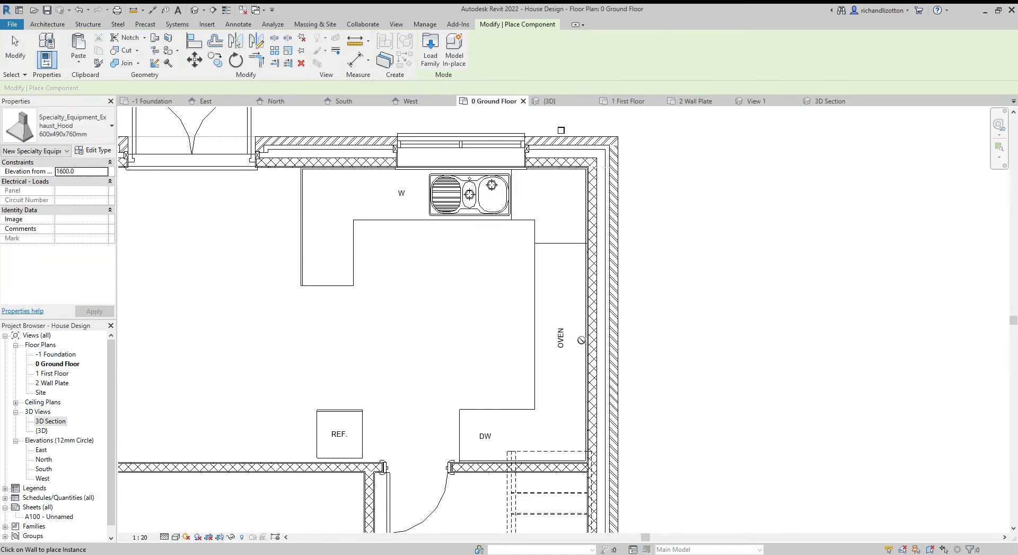
- Place the 600x490x760mm exhaust hood on the east wall beside the oven at 1600 elevation
{"action": "scroll", "coordinate": [587, 338], "scroll_direction": "up", "scroll_amount": 4}
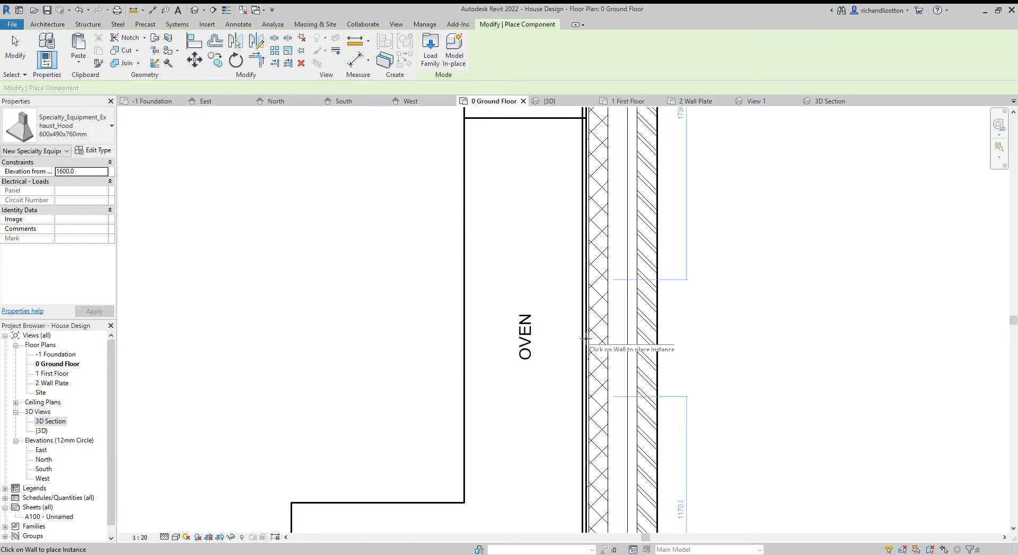
{"action": "left_click", "coordinate": [586, 338]}
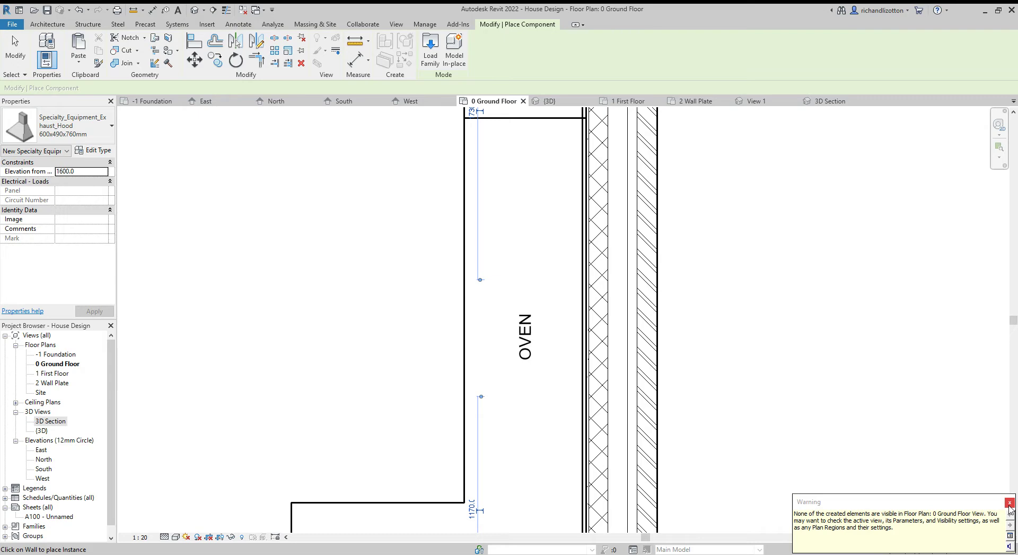
{"action": "left_click", "coordinate": [1008, 504]}
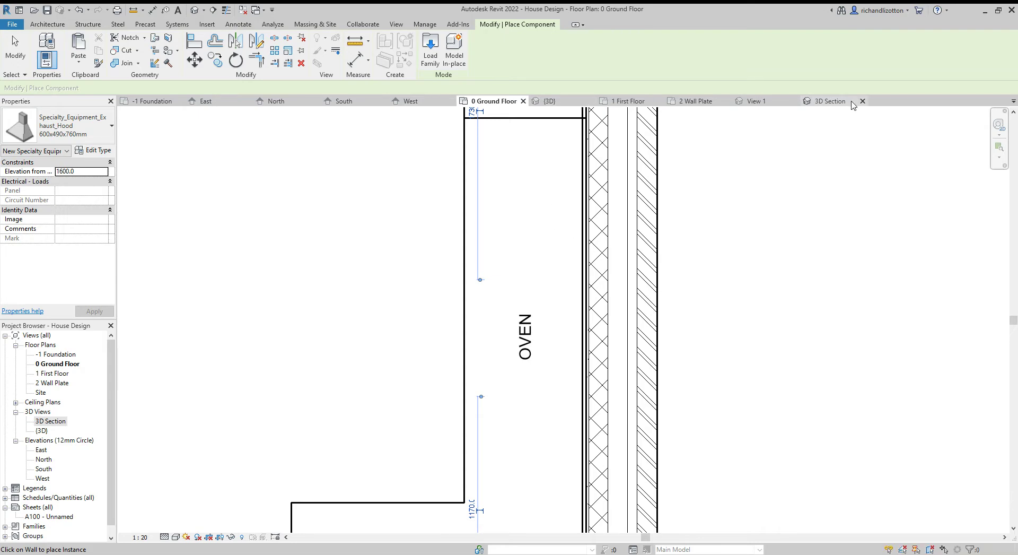
{"action": "left_click", "coordinate": [852, 103]}
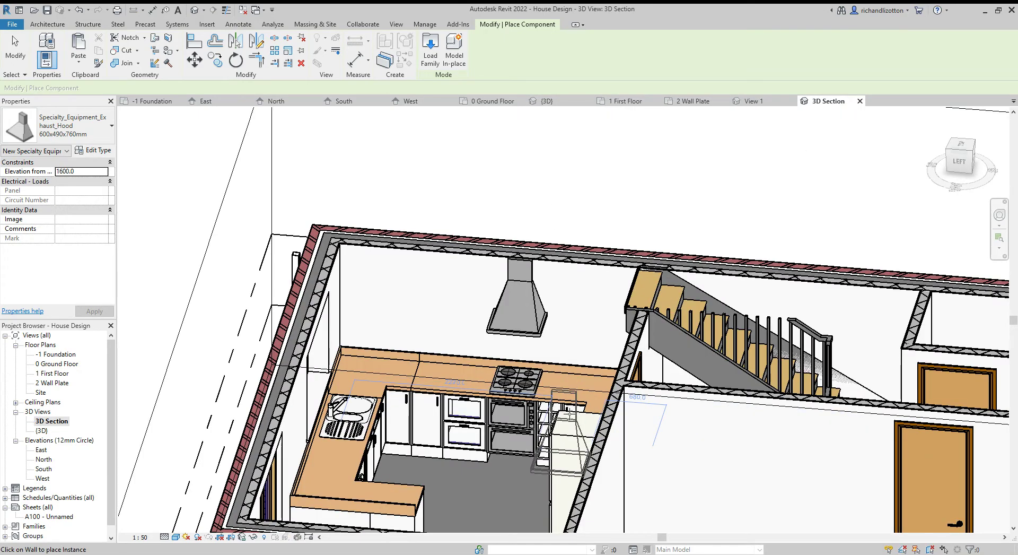
- Select the exhaust hood in 3D and change its type to 900x490x760mm
{"action": "middle_click_drag", "start_coordinate": [570, 408], "coordinate": [535, 361], "text": "shift"}
{"action": "scroll", "coordinate": [588, 371], "scroll_direction": "up", "scroll_amount": 3}
{"action": "key", "text": "Escape"}
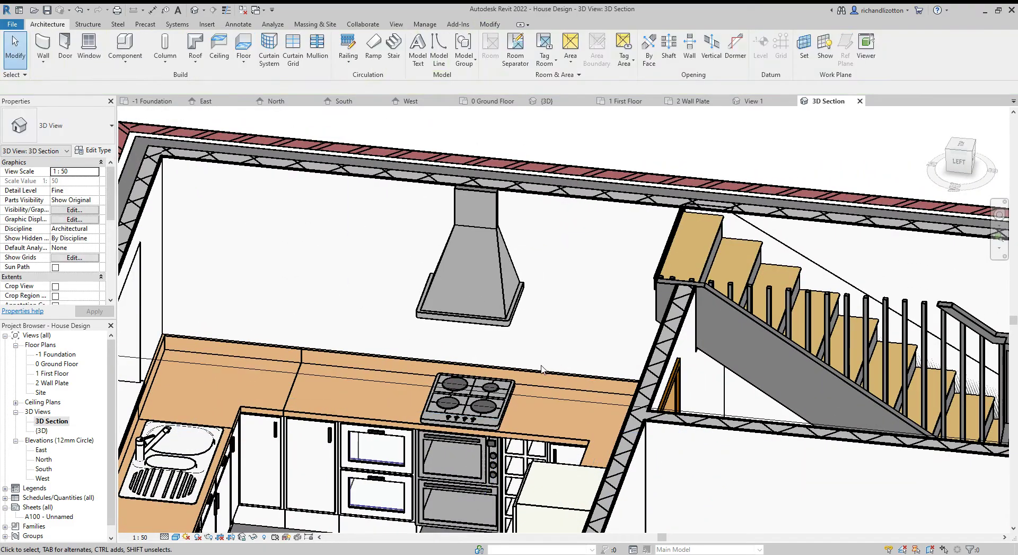
{"action": "left_click", "coordinate": [506, 321]}
{"action": "left_click", "coordinate": [113, 126]}
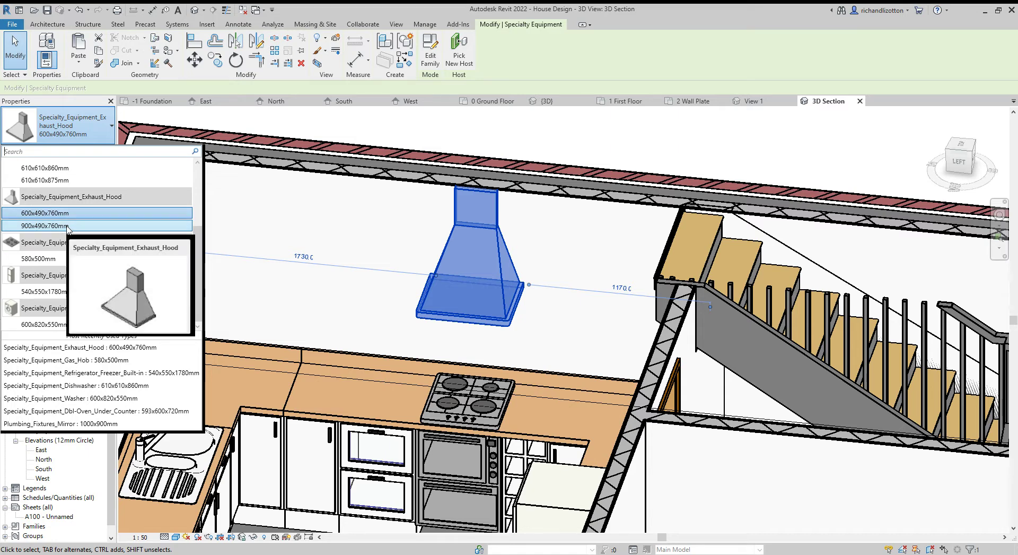
{"action": "left_click", "coordinate": [67, 226]}
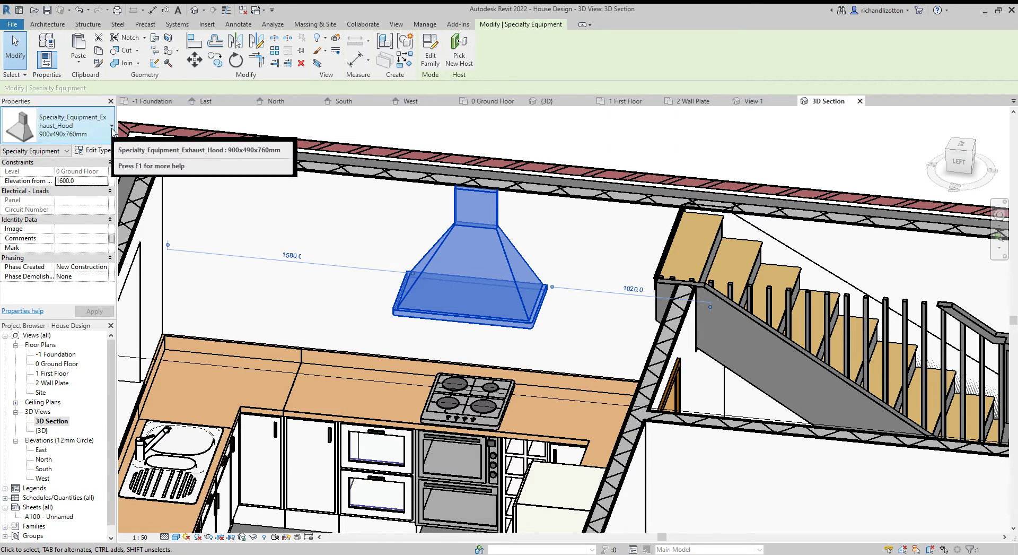
- Revert the hood to the 600x490x760mm type and return to the 0 Ground Floor plan
{"action": "left_click", "coordinate": [112, 129]}
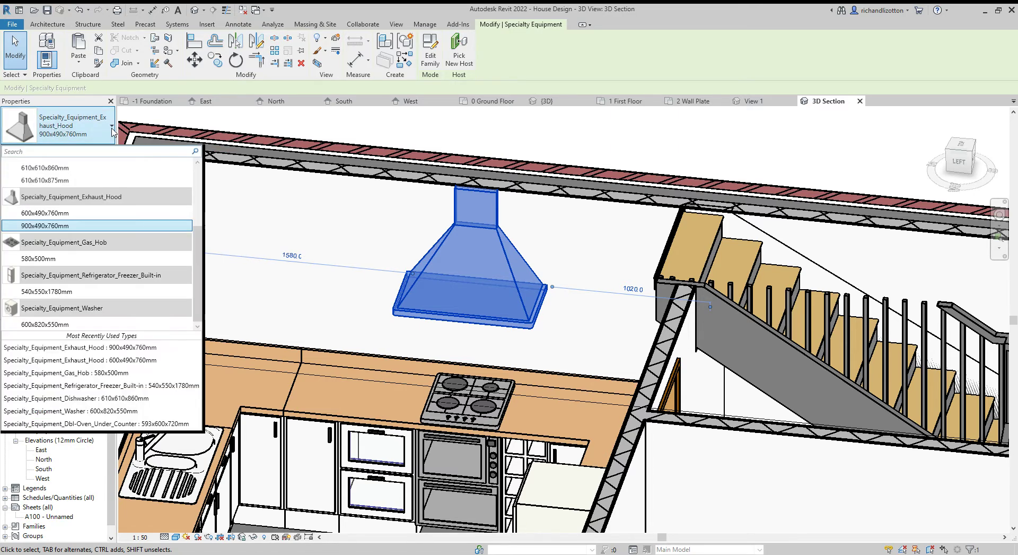
{"action": "left_click", "coordinate": [57, 213]}
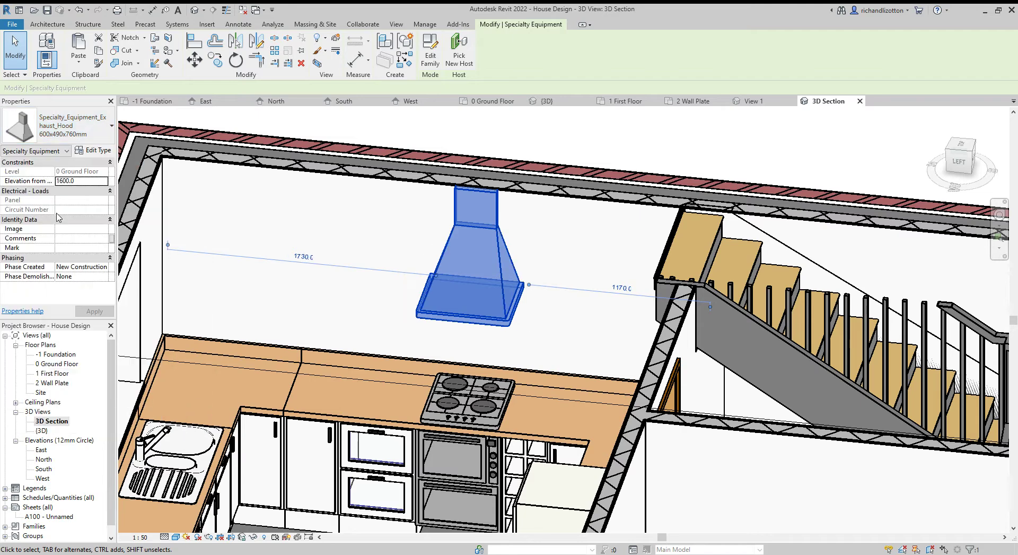
{"action": "middle_click_drag", "start_coordinate": [413, 479], "coordinate": [436, 448], "text": "shift"}
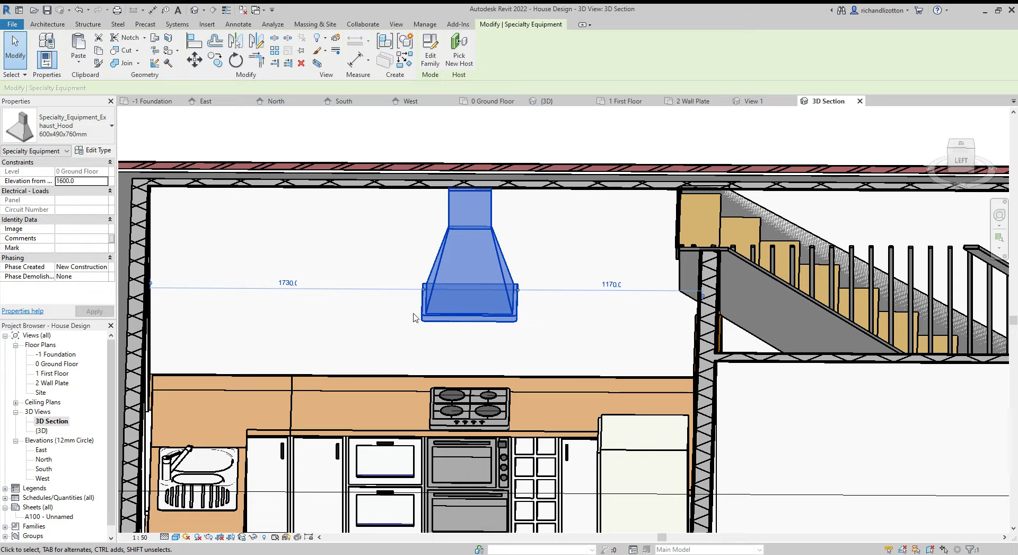
{"action": "left_click", "coordinate": [493, 101]}
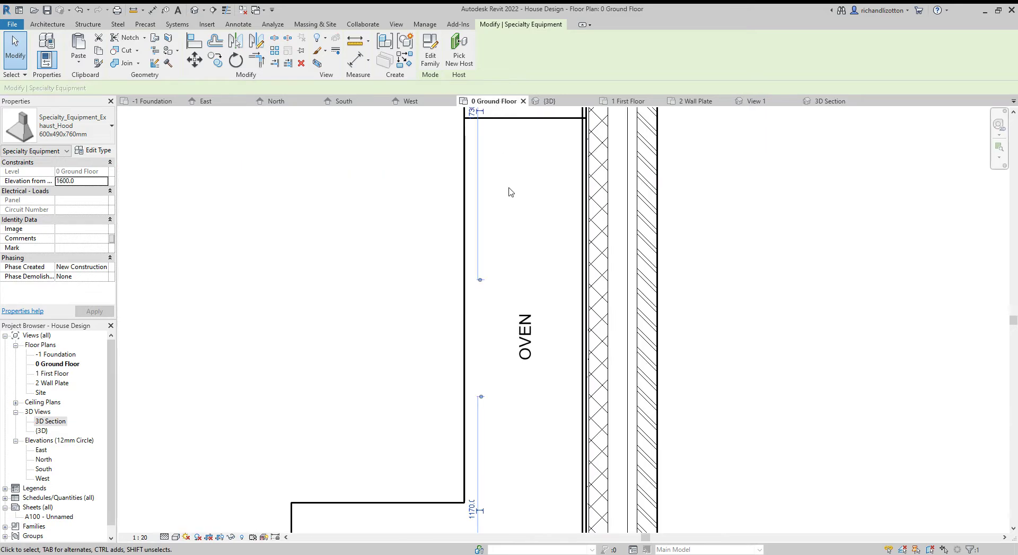
- Browse the family library to the UK > Casework > Wall Cabinets folder
{"action": "middle_click_drag", "start_coordinate": [488, 225], "coordinate": [466, 298]}
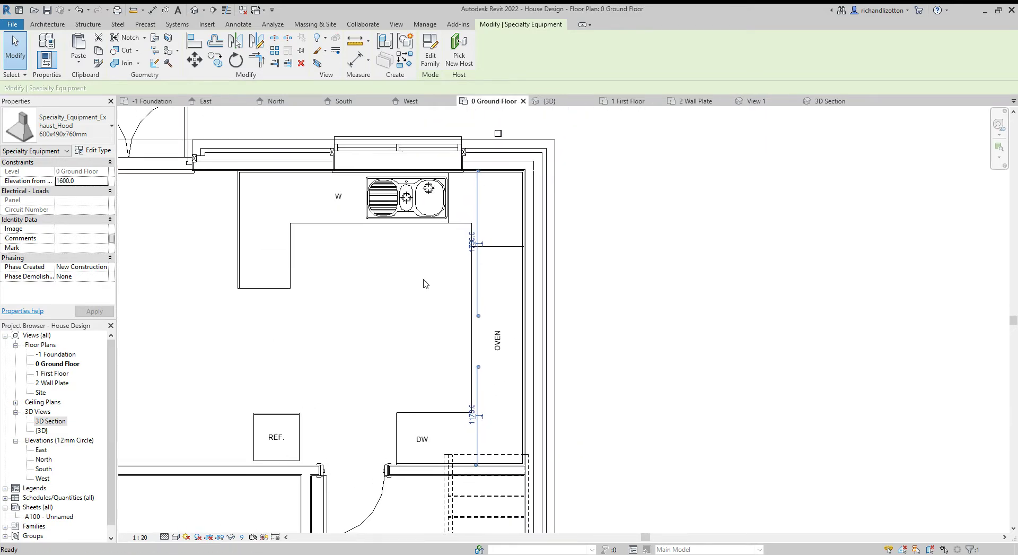
{"action": "left_click", "coordinate": [657, 255]}
{"action": "left_click", "coordinate": [133, 47]}
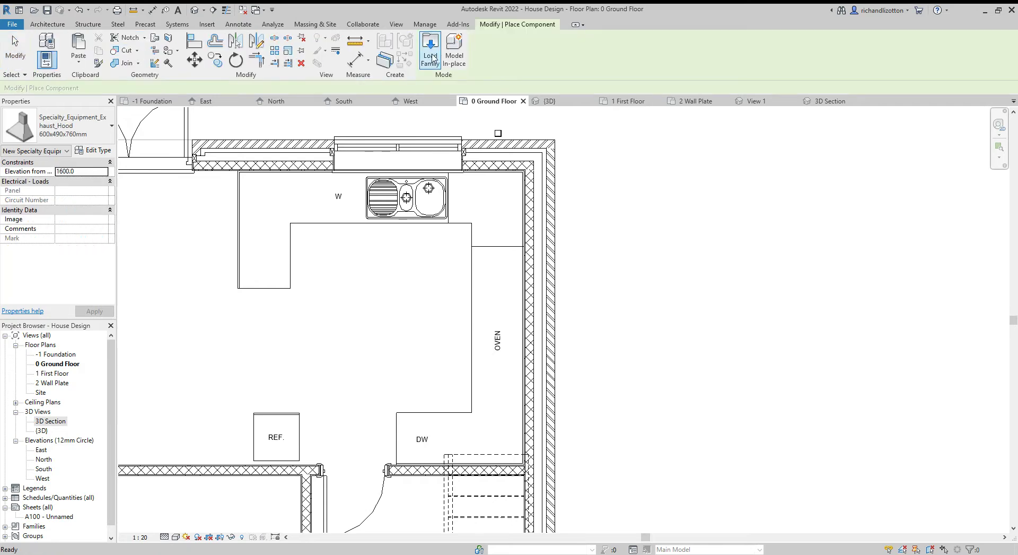
{"action": "left_click", "coordinate": [431, 53]}
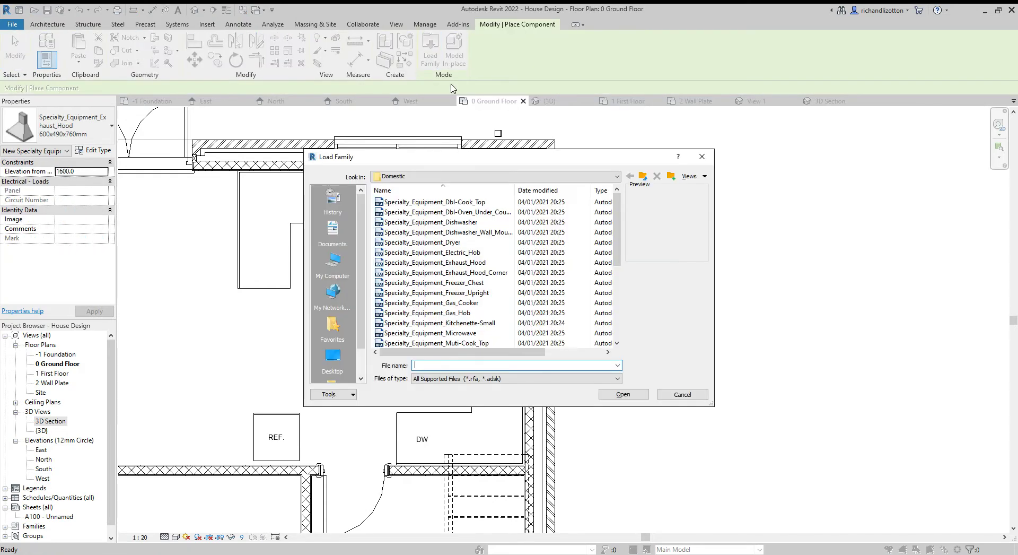
{"action": "left_click", "coordinate": [642, 176]}
{"action": "left_click", "coordinate": [643, 177]}
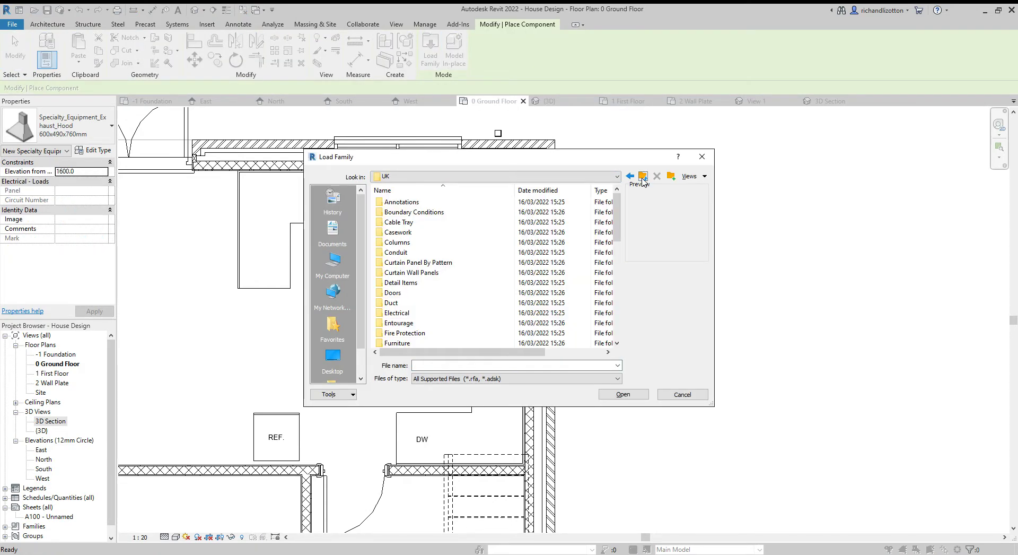
{"action": "double_click", "coordinate": [418, 238]}
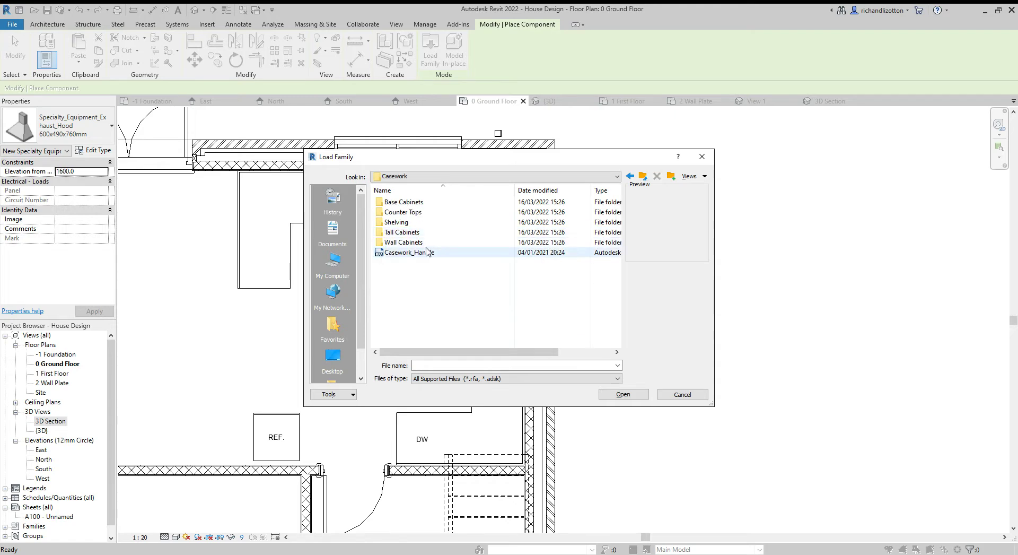
{"action": "double_click", "coordinate": [408, 243]}
- Compare the corner wall unit families and load Casework_Wall_Unit_Corner_1
{"action": "left_click", "coordinate": [429, 204]}
{"action": "left_click", "coordinate": [425, 213]}
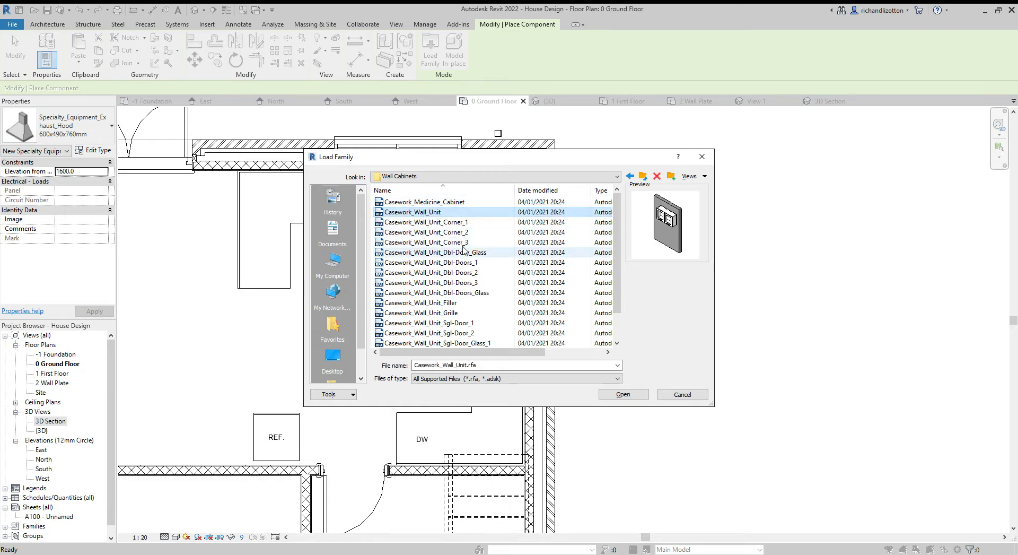
{"action": "key", "text": "Down"}
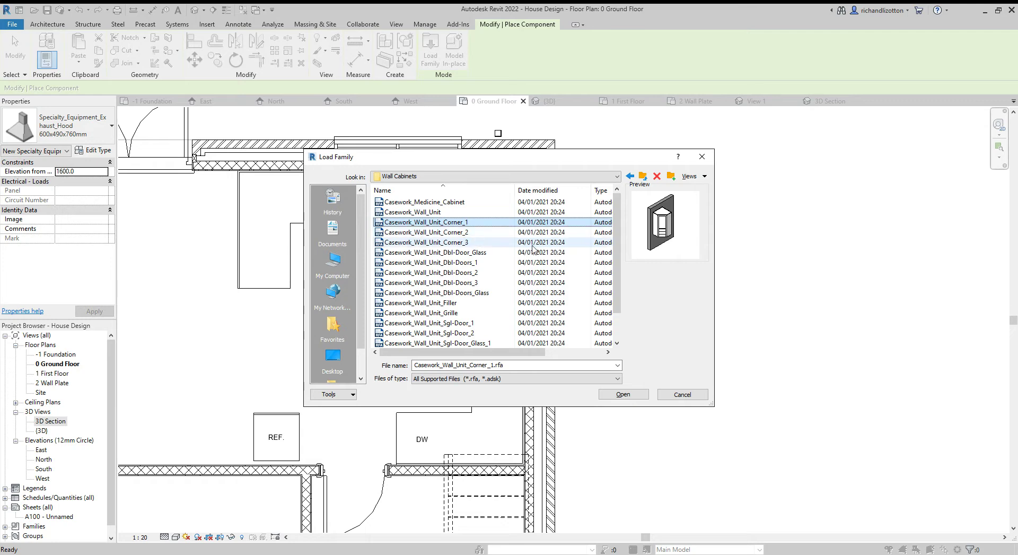
{"action": "key", "text": "Down"}
{"action": "key", "text": "Down"}
{"action": "key", "text": "Down"}
{"action": "key", "text": "Down"}
{"action": "key", "text": "Down"}
{"action": "key", "text": "Down"}
{"action": "key", "text": "Down"}
{"action": "key", "text": "Down"}
{"action": "key", "text": "Down"}
{"action": "key", "text": "Down"}
{"action": "key", "text": "Down"}
{"action": "key", "text": "Down"}
{"action": "key", "text": "Down"}
{"action": "key", "text": "Down"}
{"action": "key", "text": "Up"}
{"action": "key", "text": "Up"}
{"action": "key", "text": "Up"}
{"action": "key", "text": "Up"}
{"action": "key", "text": "Up"}
{"action": "key", "text": "Up"}
{"action": "key", "text": "Up"}
{"action": "key", "text": "Up"}
{"action": "key", "text": "Up"}
{"action": "key", "text": "Up"}
{"action": "key", "text": "Up"}
{"action": "key", "text": "Up"}
{"action": "key", "text": "Up"}
{"action": "key", "text": "Up"}
{"action": "key", "text": "Up"}
{"action": "key", "text": "Up"}
{"action": "key", "text": "Down"}
{"action": "key", "text": "Down"}
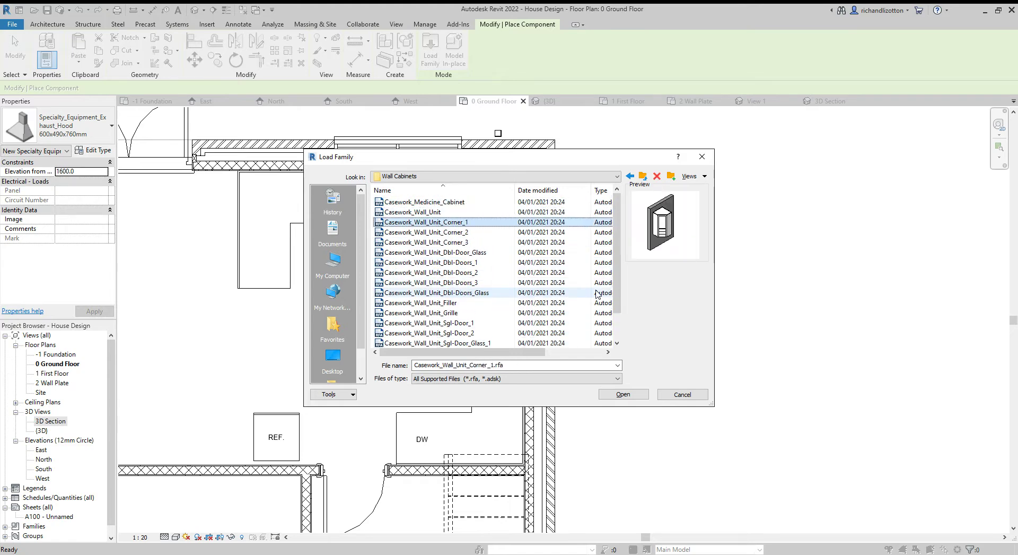
{"action": "key", "text": "Down"}
{"action": "key", "text": "Down"}
{"action": "key", "text": "Up"}
{"action": "key", "text": "Up"}
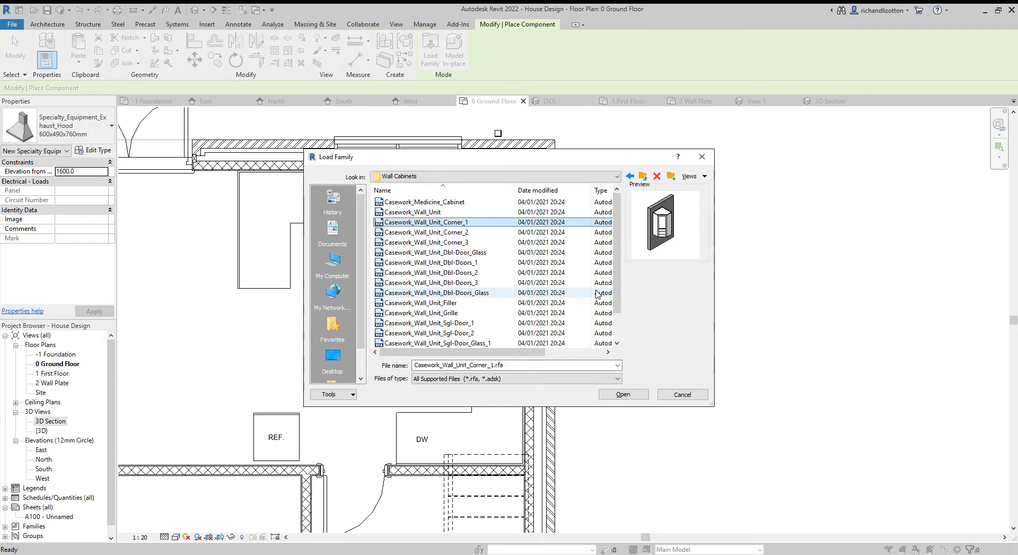
{"action": "left_click", "coordinate": [632, 396]}
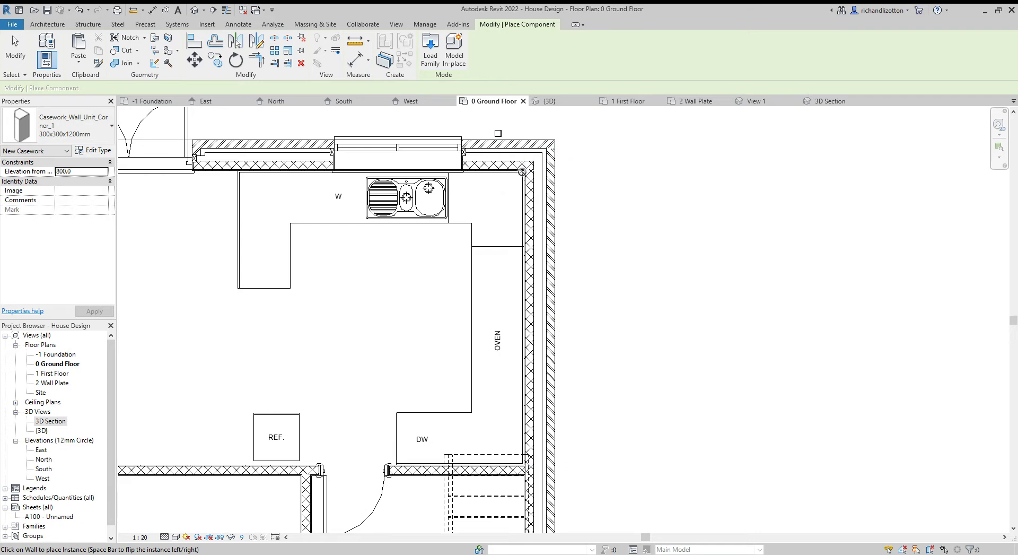
- Flip the corner cabinet and place it in the kitchen wall corner
{"action": "scroll", "coordinate": [525, 171], "scroll_direction": "up", "scroll_amount": 3}
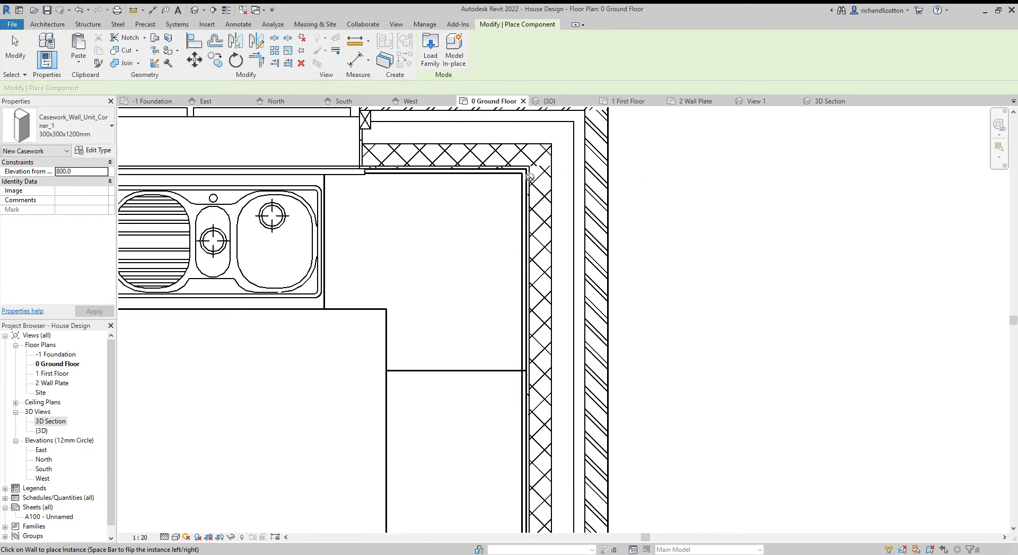
{"action": "key", "text": "space"}
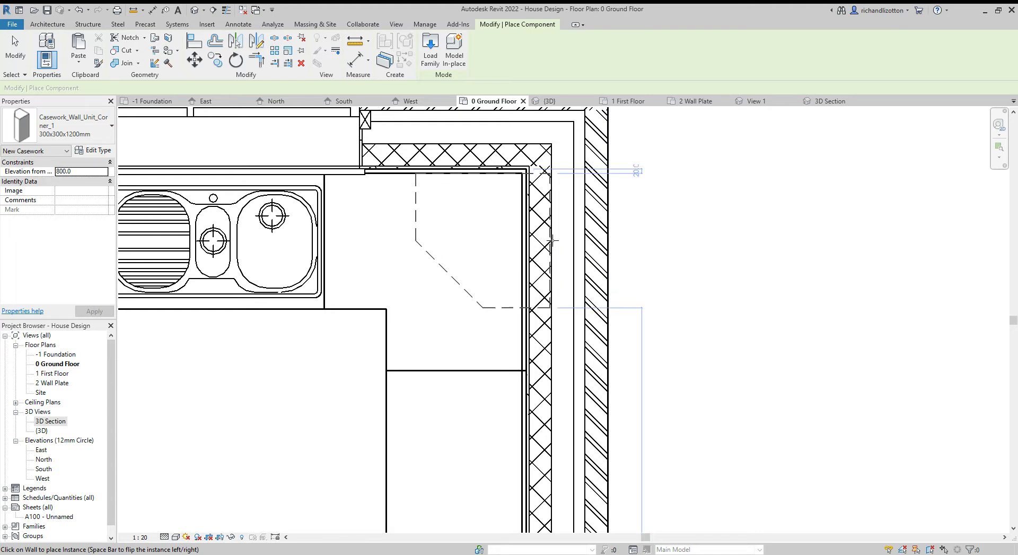
{"action": "left_click", "coordinate": [529, 239]}
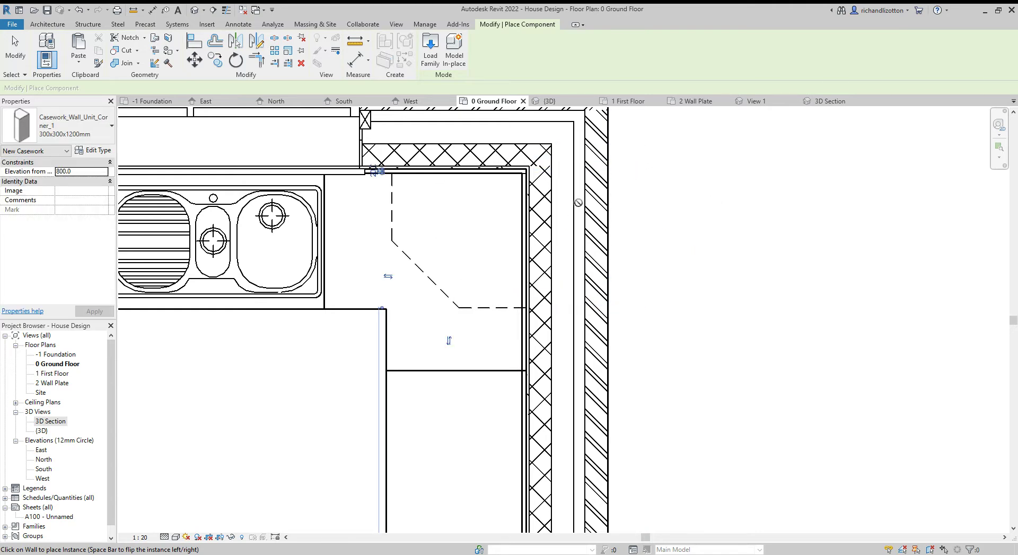
{"action": "key", "text": "Escape"}
{"action": "key", "text": "Escape"}
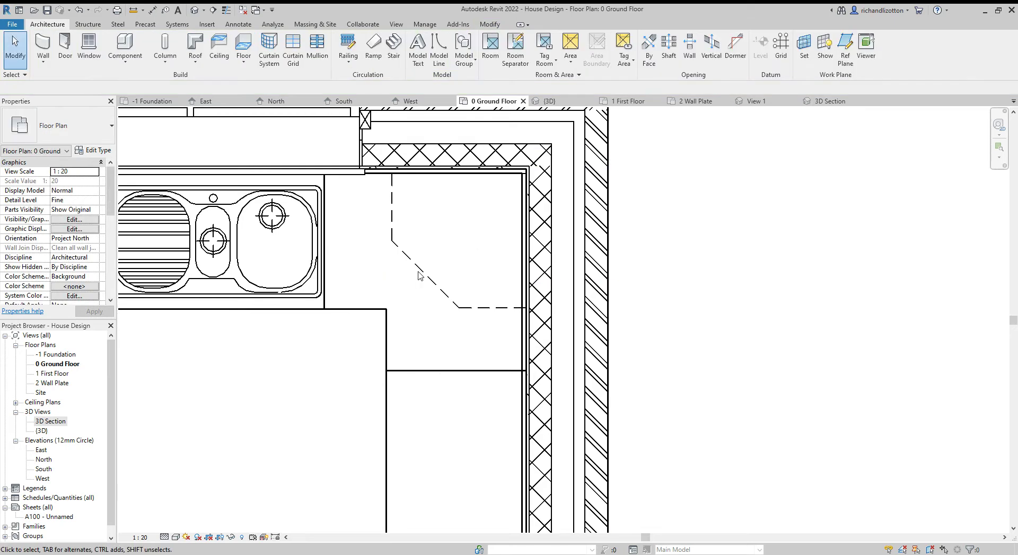
- Move the corner cabinet flush against the wall face and slide it into the corner
{"action": "left_click", "coordinate": [424, 274]}
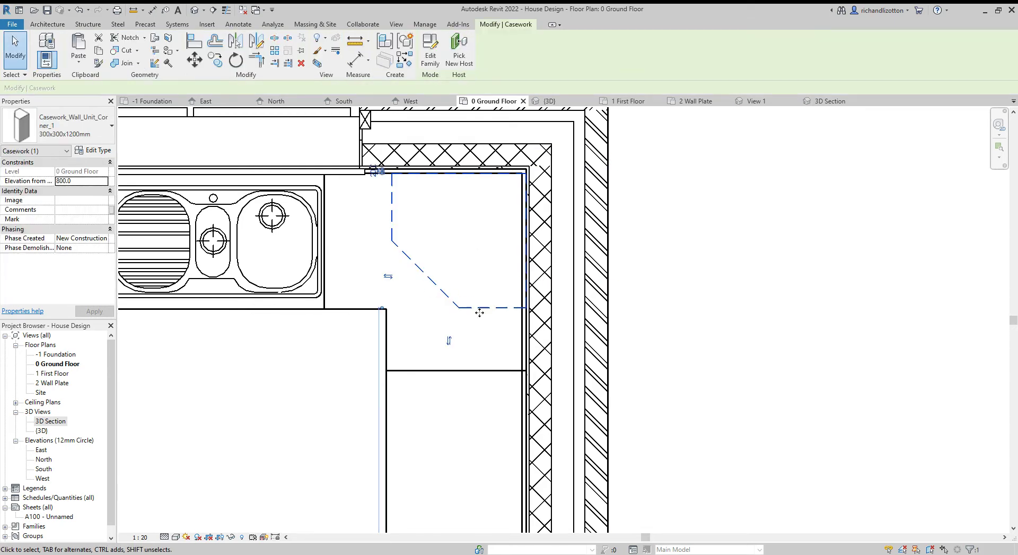
{"action": "scroll", "coordinate": [522, 317], "scroll_direction": "up", "scroll_amount": 1}
{"action": "scroll", "coordinate": [522, 317], "scroll_direction": "up", "scroll_amount": 3}
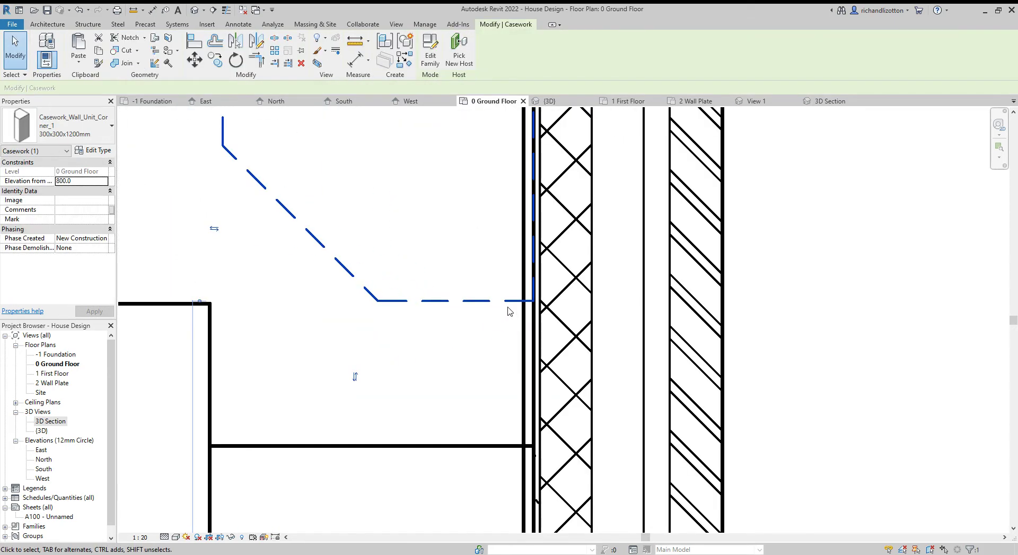
{"action": "left_click", "coordinate": [187, 67]}
{"action": "scroll", "coordinate": [496, 308], "scroll_direction": "up", "scroll_amount": 4}
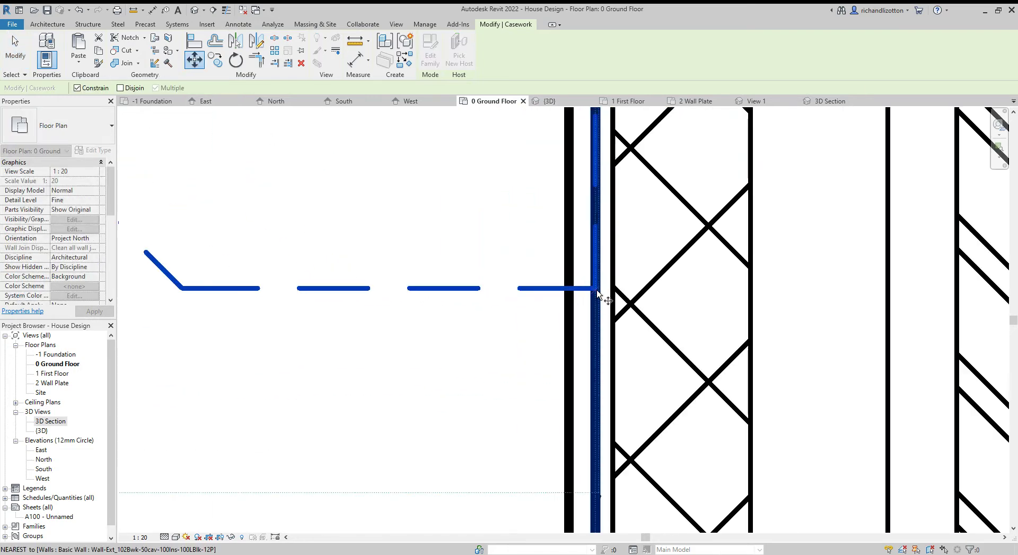
{"action": "left_click", "coordinate": [570, 291]}
{"action": "left_click", "coordinate": [567, 289]}
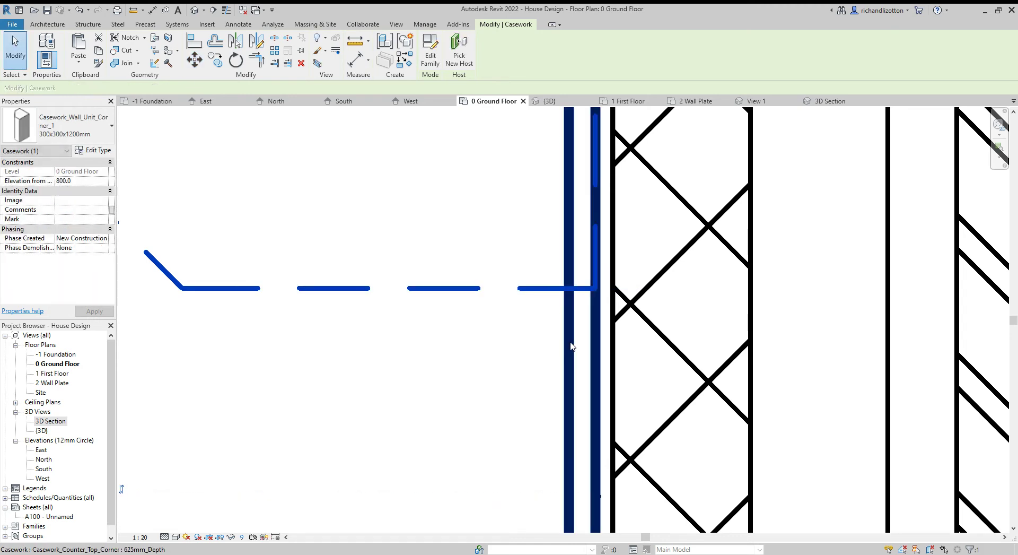
{"action": "left_click_drag", "start_coordinate": [546, 288], "coordinate": [481, 289]}
{"action": "scroll", "coordinate": [518, 363], "scroll_direction": "down", "scroll_amount": 5}
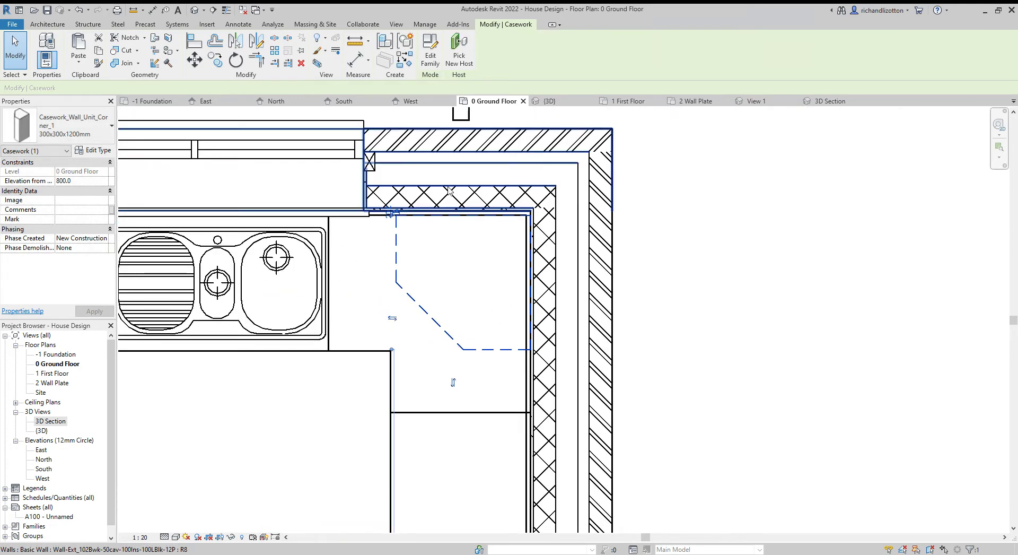
{"action": "left_click", "coordinate": [830, 101]}
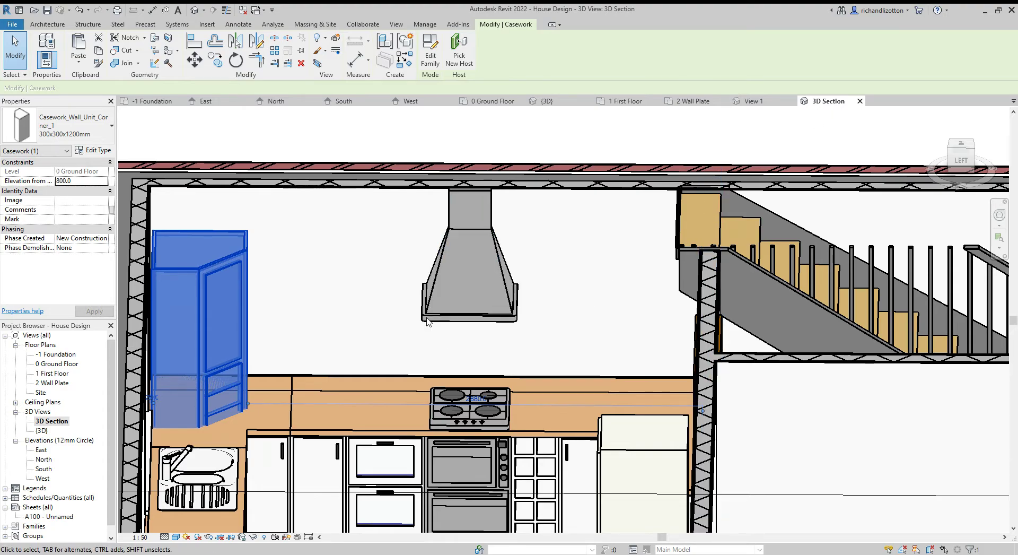
- Inspect the tall corner cabinet in the 3D section and delete it
{"action": "mouse_move", "coordinate": [427, 317]}
{"action": "middle_mouse_down", "text": "shift"}
{"action": "mouse_move", "coordinate": [357, 353]}
{"action": "mouse_move", "coordinate": [280, 366]}
{"action": "mouse_move", "coordinate": [228, 397]}
{"action": "mouse_move", "coordinate": [357, 432]}
{"action": "mouse_move", "coordinate": [375, 364]}
{"action": "mouse_move", "coordinate": [431, 325]}
{"action": "mouse_move", "coordinate": [415, 327]}
{"action": "middle_mouse_up", "text": "shift"}
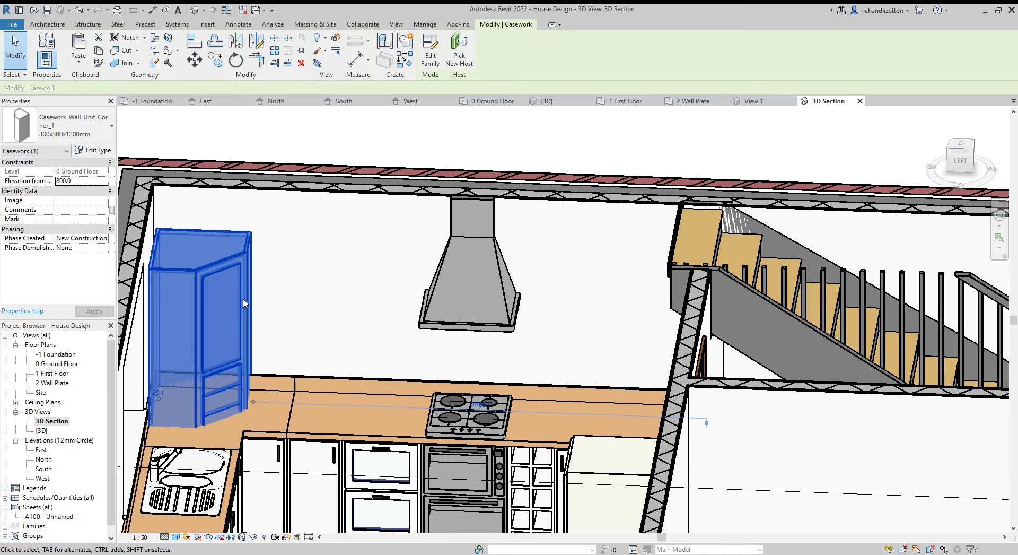
{"action": "left_click", "coordinate": [108, 132]}
{"action": "left_click", "coordinate": [108, 132]}
{"action": "key", "text": "Delete"}
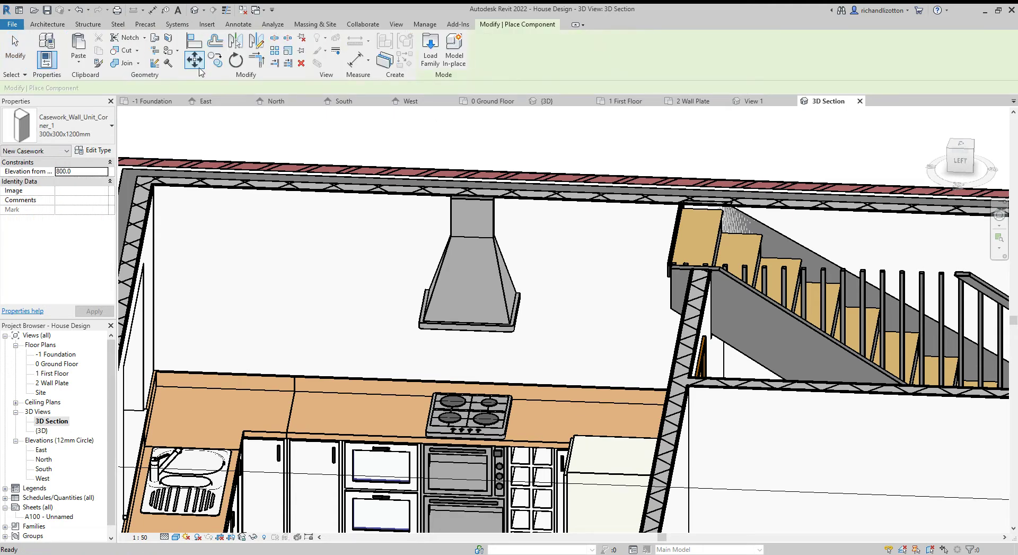
- Load Casework_Wall_Unit_Corner_2 (300x300x600mm) from Wall Cabinets and return to 0 Ground Floor
{"action": "left_click", "coordinate": [430, 49]}
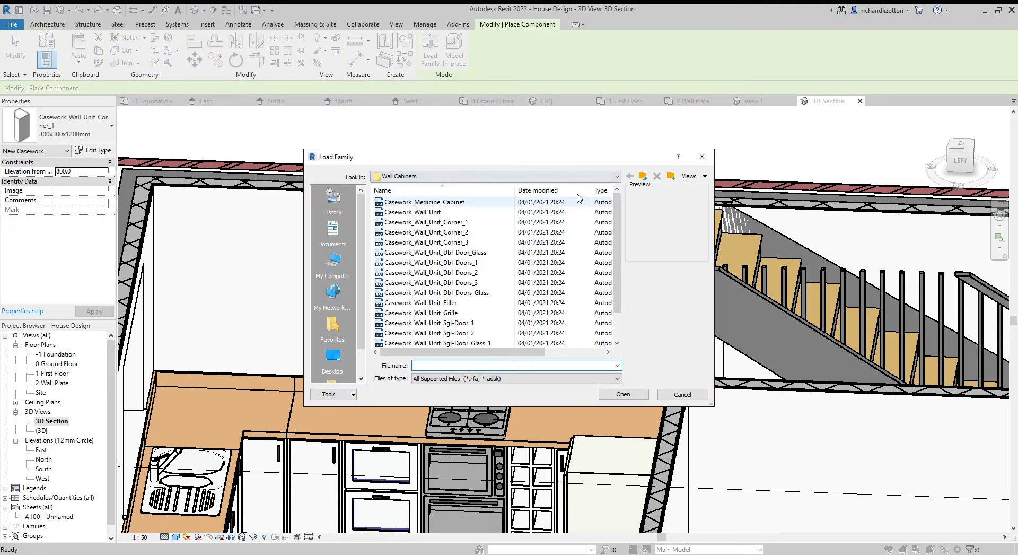
{"action": "left_click", "coordinate": [493, 232]}
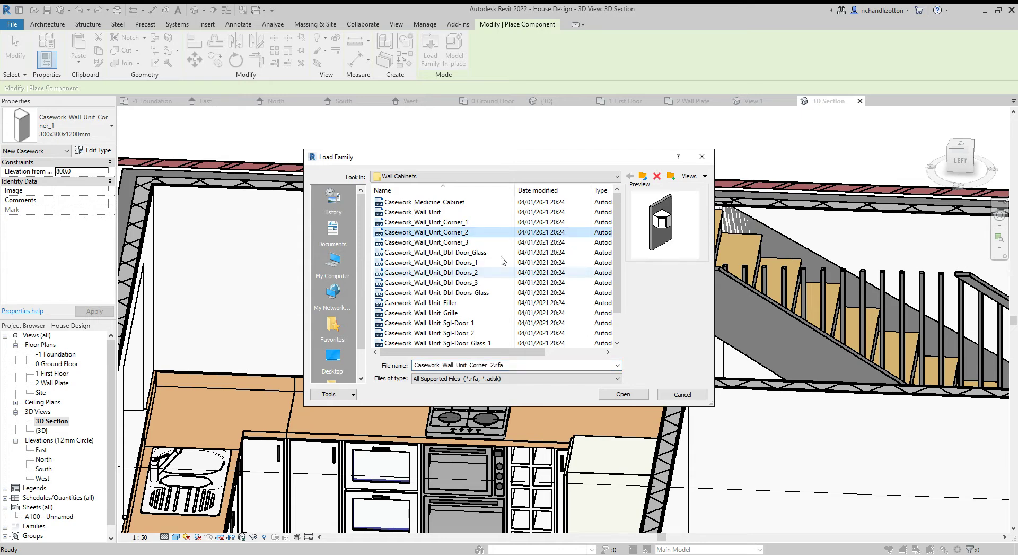
{"action": "left_click", "coordinate": [623, 393]}
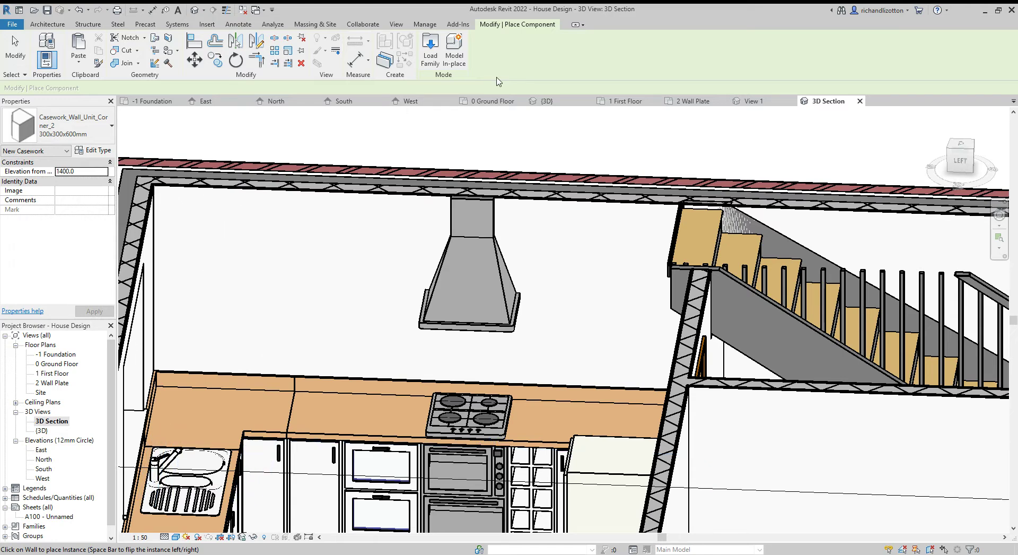
{"action": "left_click", "coordinate": [494, 101]}
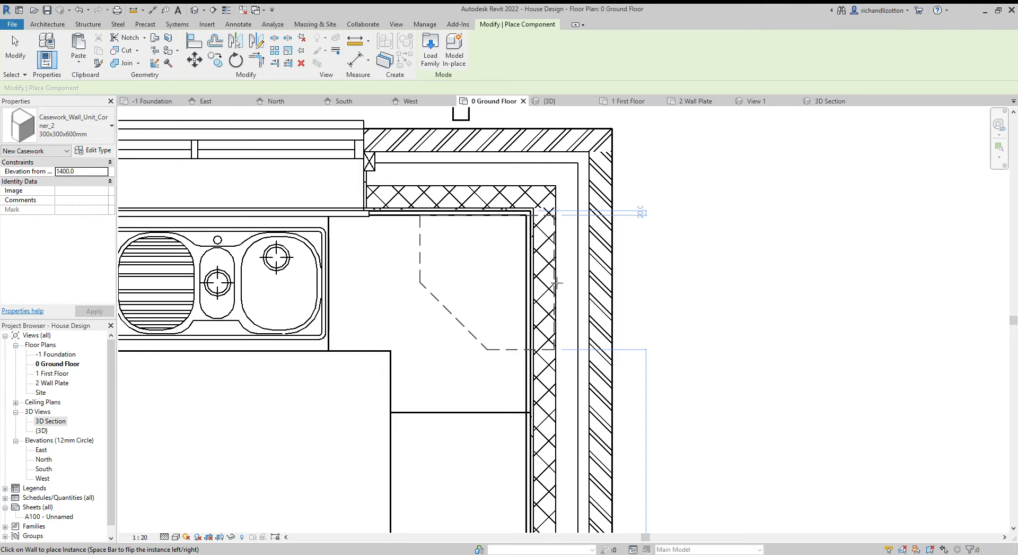
- Place the 300x300x600mm corner cabinet in the wall corner and select it in 3D
{"action": "left_click", "coordinate": [524, 214]}
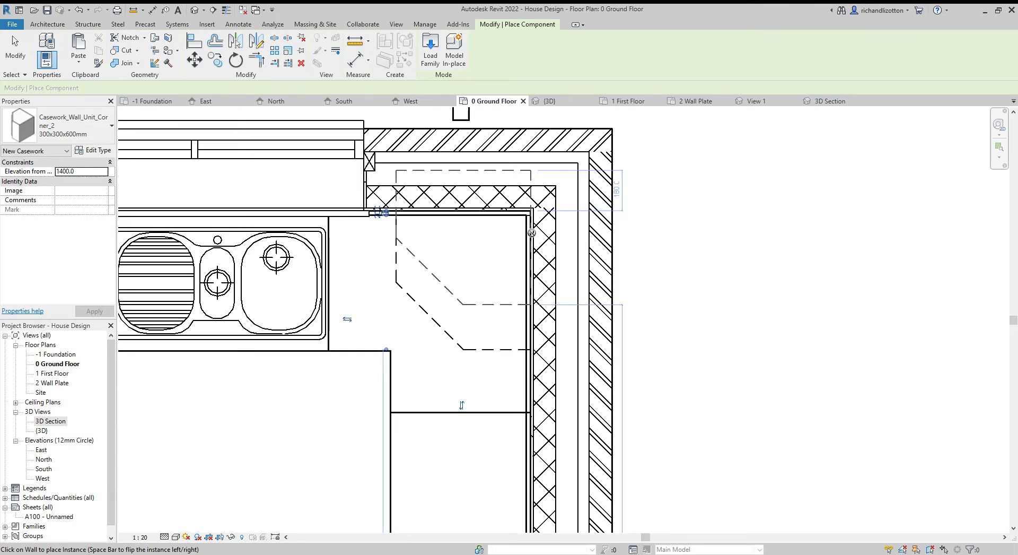
{"action": "left_click", "coordinate": [816, 102]}
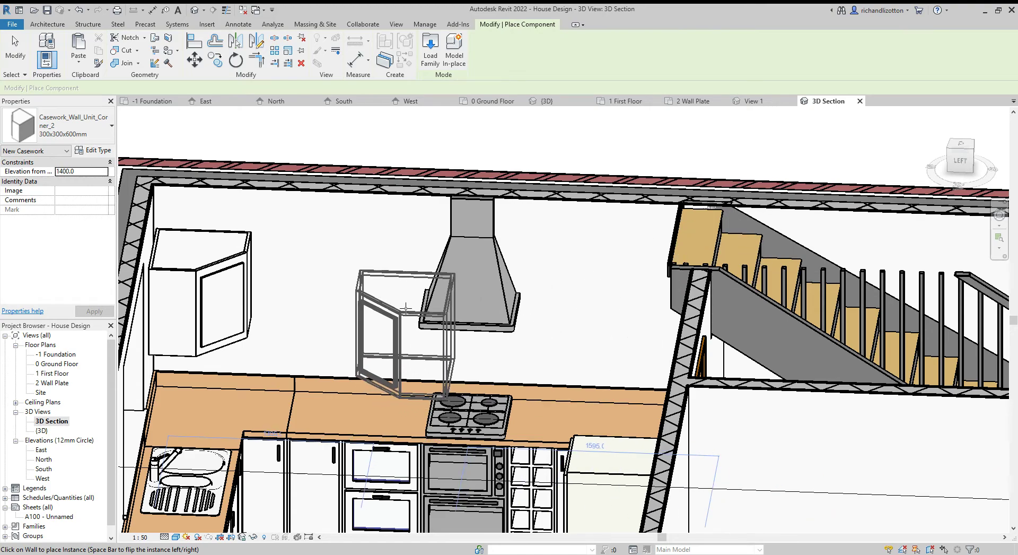
{"action": "middle_click_drag", "start_coordinate": [366, 307], "coordinate": [328, 312], "text": "shift"}
{"action": "key", "text": "Escape"}
{"action": "key", "text": "Escape"}
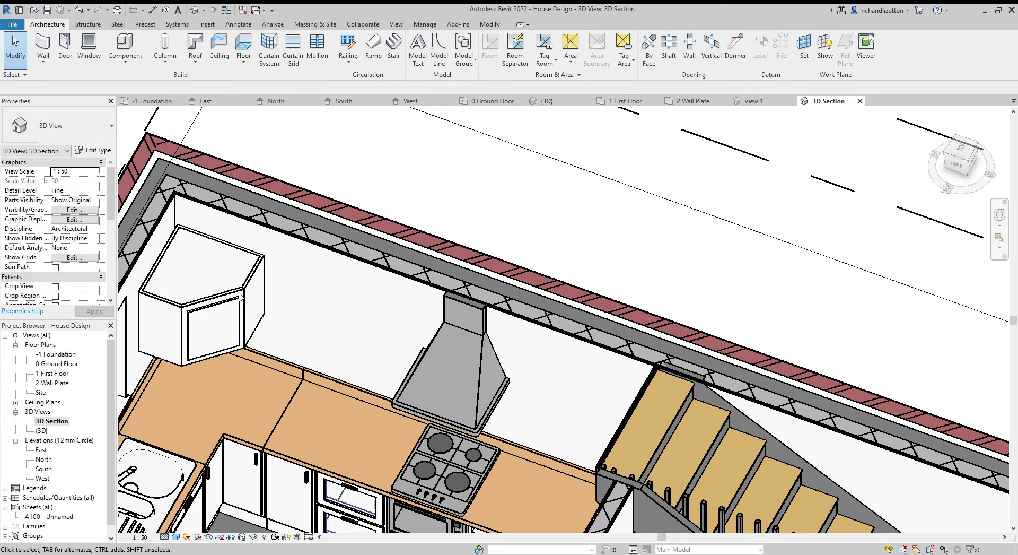
{"action": "left_click", "coordinate": [233, 288]}
{"action": "middle_click_drag", "start_coordinate": [283, 346], "coordinate": [478, 374]}
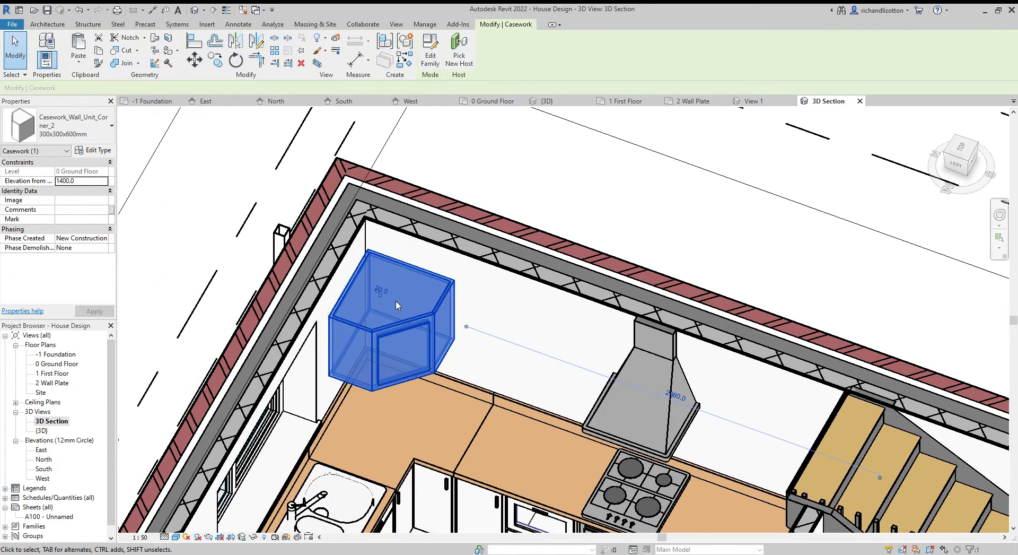
- Close the cabinet's 20.0 gap to 0 and check it in 3D before returning to the plan
{"action": "left_click", "coordinate": [381, 291]}
{"action": "type", "text": "0"}
{"action": "key", "text": "Return"}
{"action": "middle_click_drag", "start_coordinate": [431, 436], "coordinate": [429, 335], "text": "shift"}
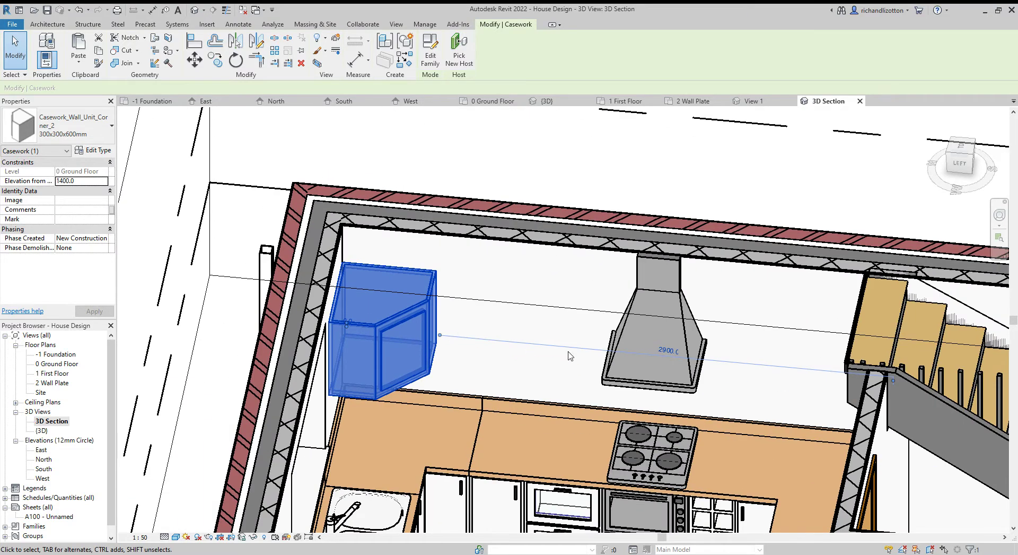
{"action": "middle_click_drag", "start_coordinate": [569, 380], "coordinate": [508, 363], "text": "shift"}
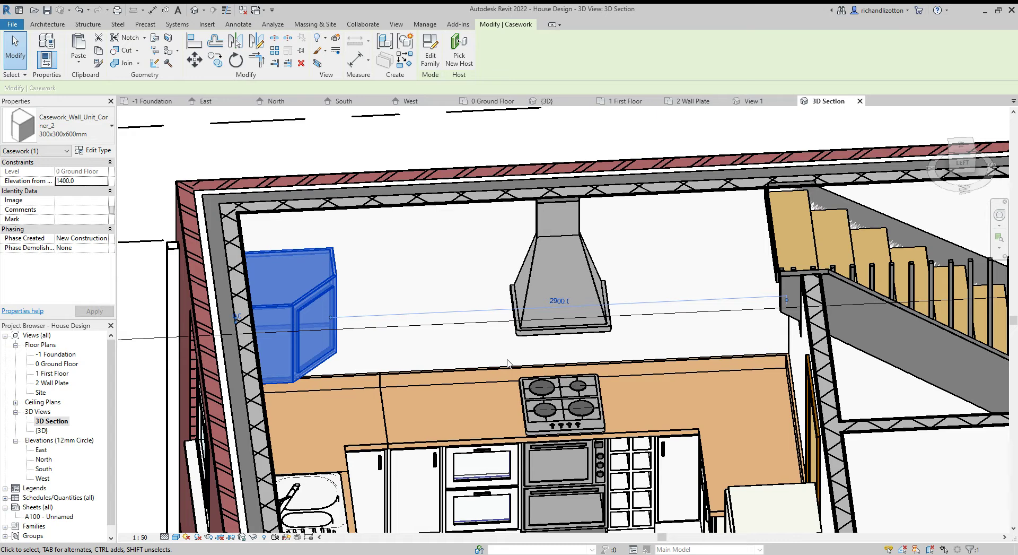
{"action": "left_click", "coordinate": [492, 100]}
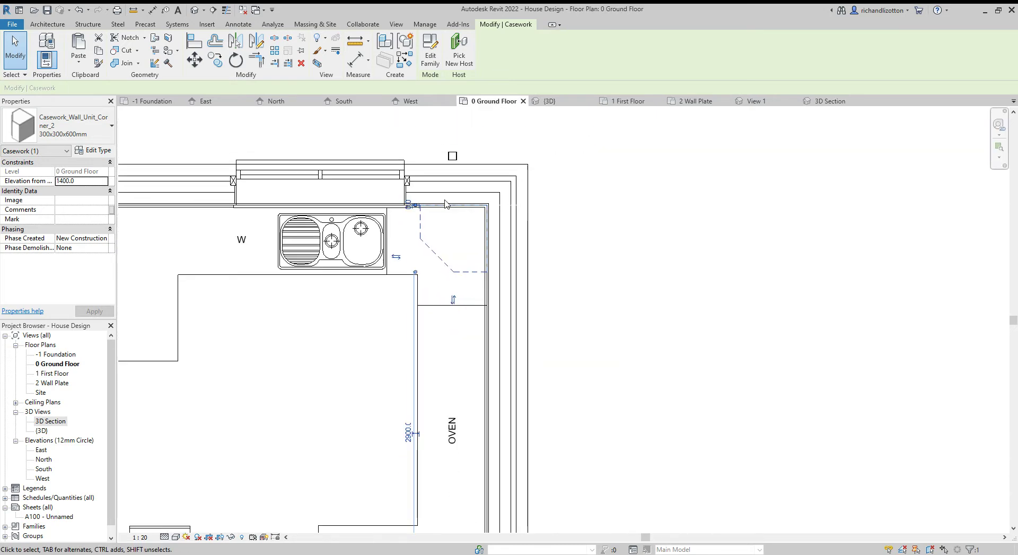
- Preview the Dbl-Doors and Dbl-Door_Glass wall cabinet families in the library
{"action": "middle_click_drag", "start_coordinate": [386, 395], "coordinate": [409, 289]}
{"action": "key", "text": "Escape"}
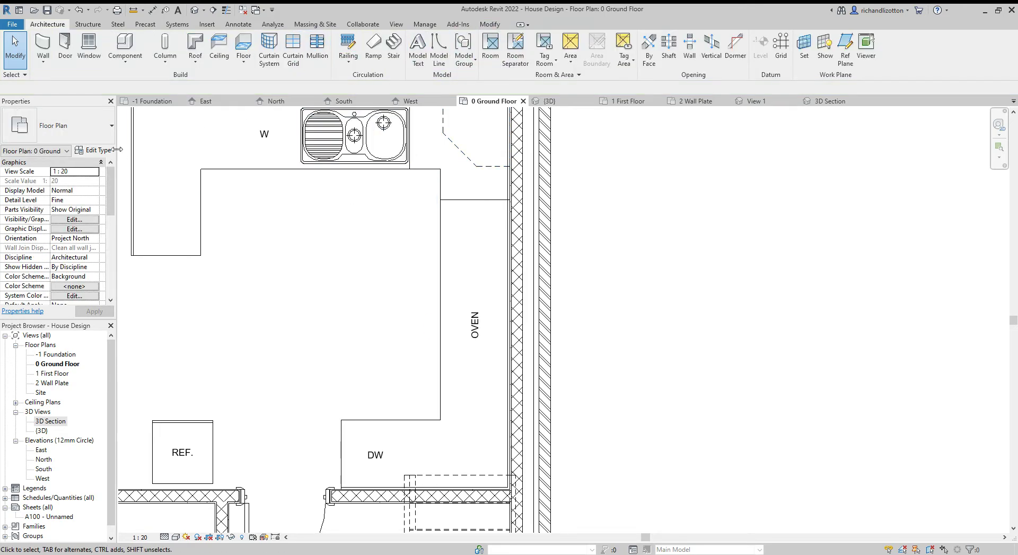
{"action": "left_click", "coordinate": [126, 45]}
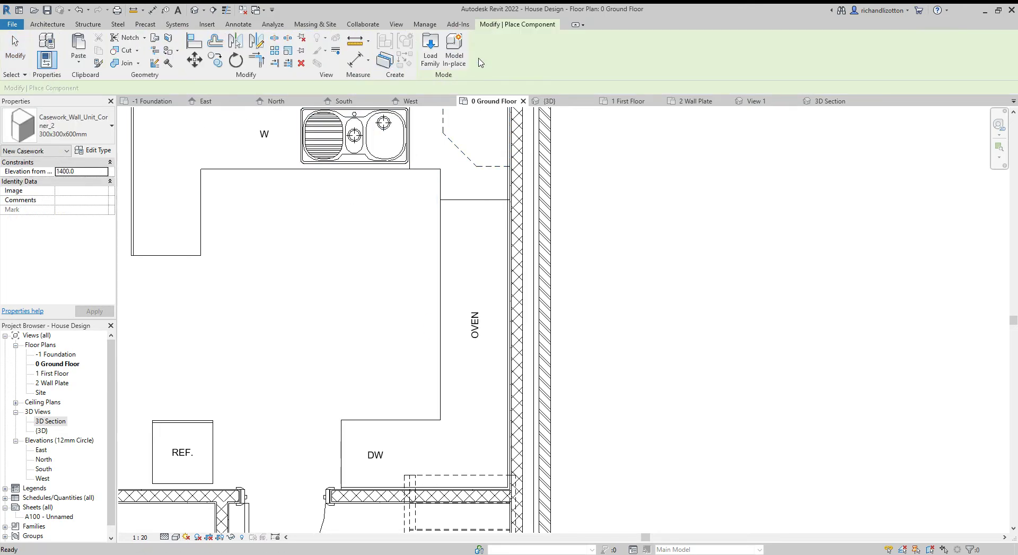
{"action": "left_click", "coordinate": [425, 47]}
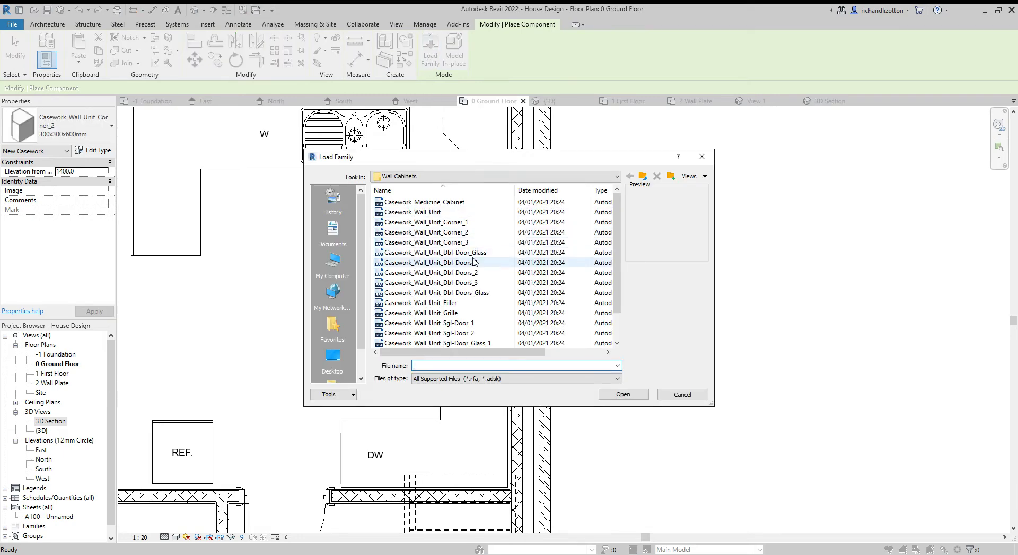
{"action": "left_click", "coordinate": [471, 263]}
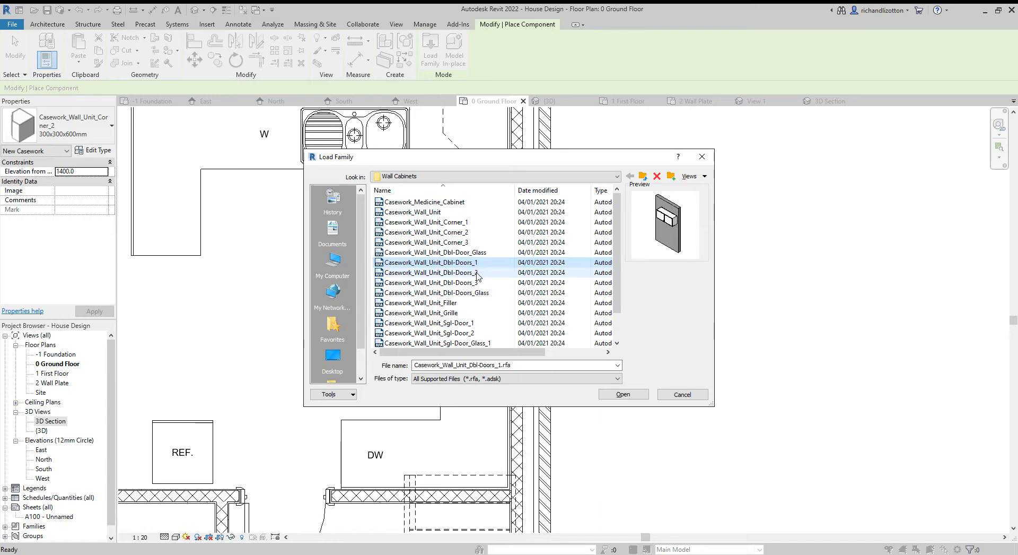
{"action": "left_click", "coordinate": [477, 253]}
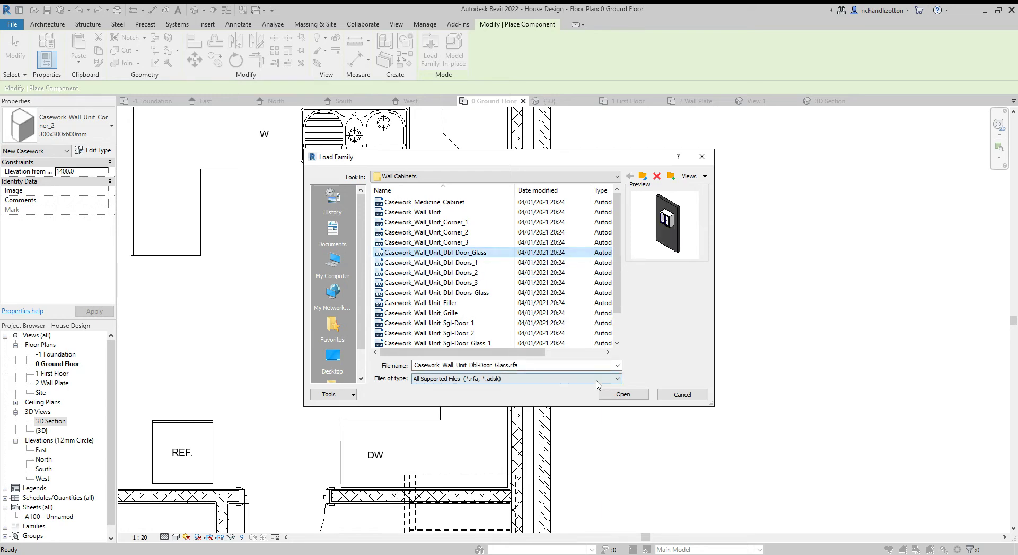
{"action": "left_click", "coordinate": [473, 283]}
{"action": "left_click", "coordinate": [474, 273]}
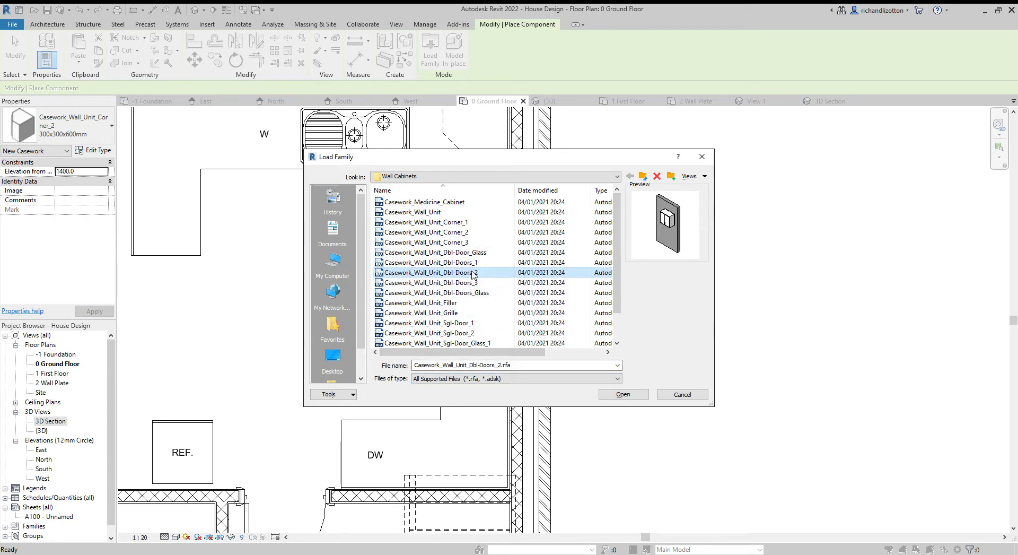
{"action": "left_click", "coordinate": [474, 253]}
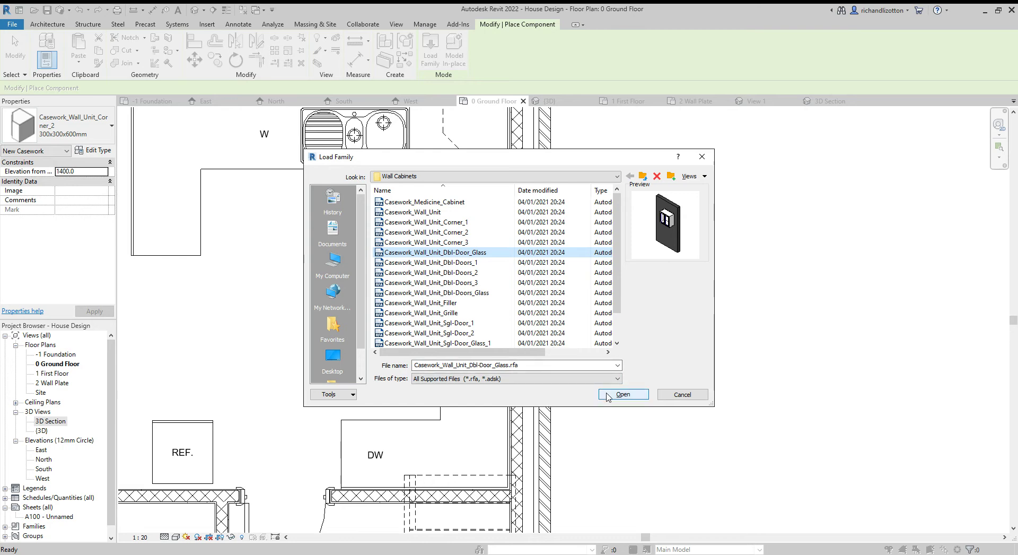
- Load Casework_Wall_Unit_Dbl-Door_Glass and place it on the oven wall
{"action": "left_click", "coordinate": [493, 293]}
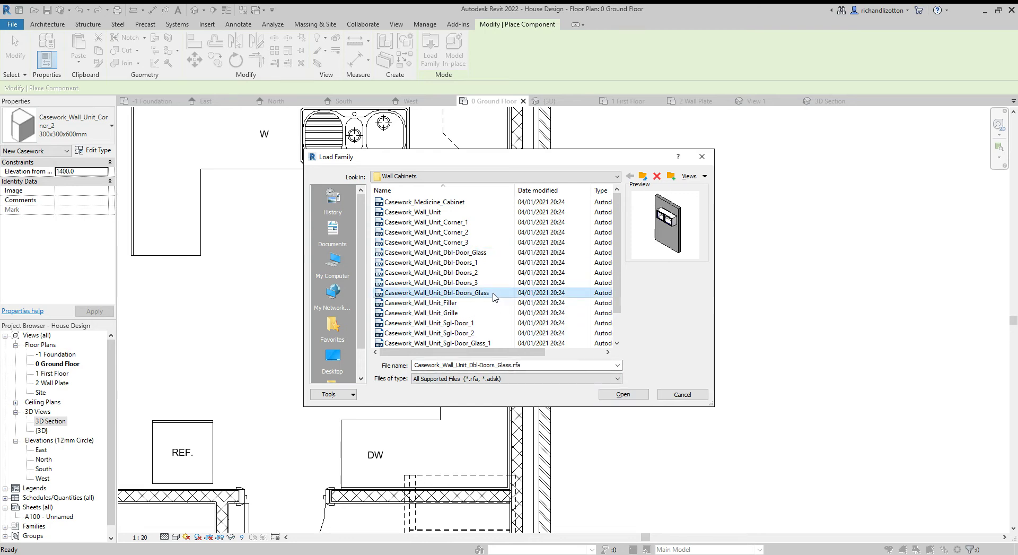
{"action": "left_click", "coordinate": [485, 344]}
{"action": "scroll", "coordinate": [485, 339], "scroll_direction": "down", "scroll_amount": 1}
{"action": "left_click", "coordinate": [487, 323]}
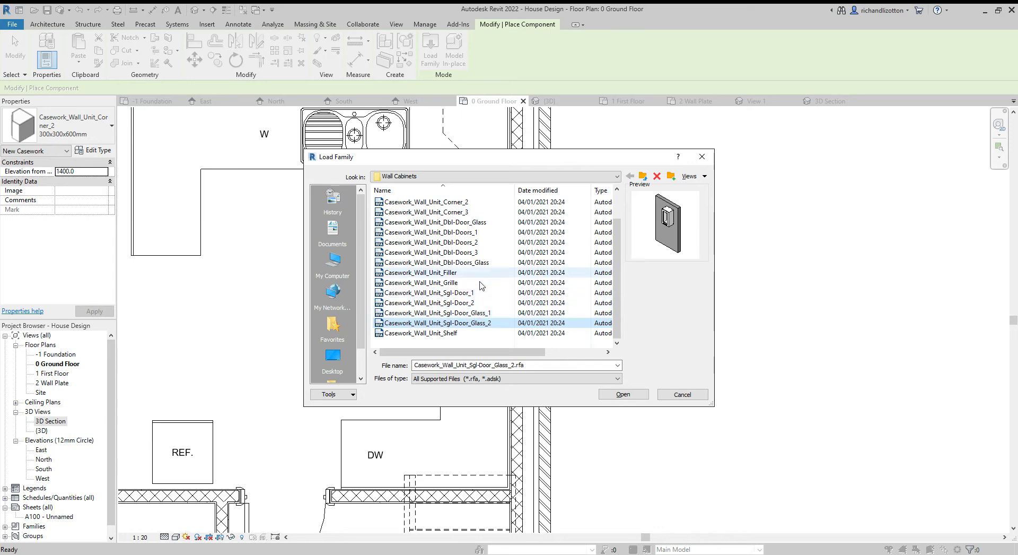
{"action": "left_click", "coordinate": [483, 224]}
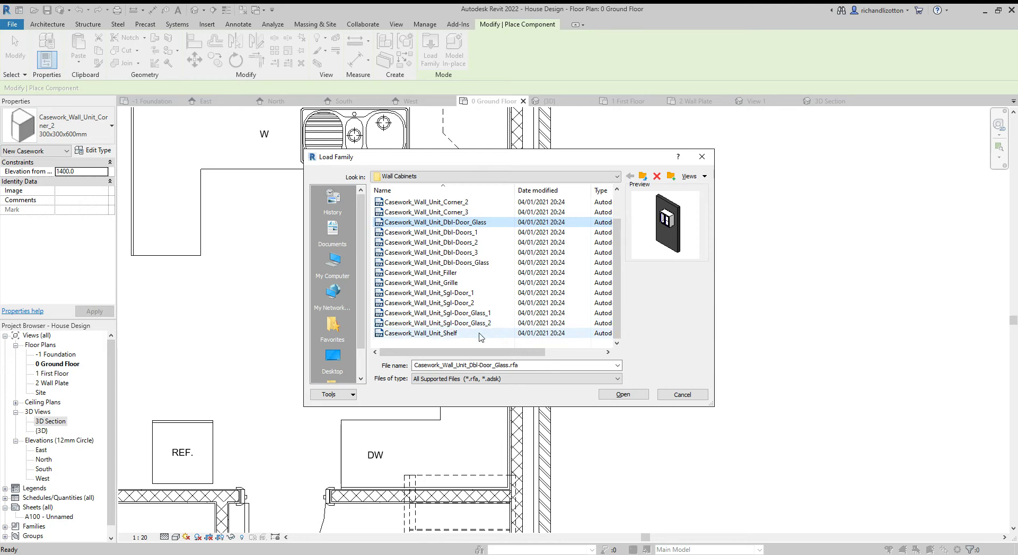
{"action": "left_click", "coordinate": [618, 394]}
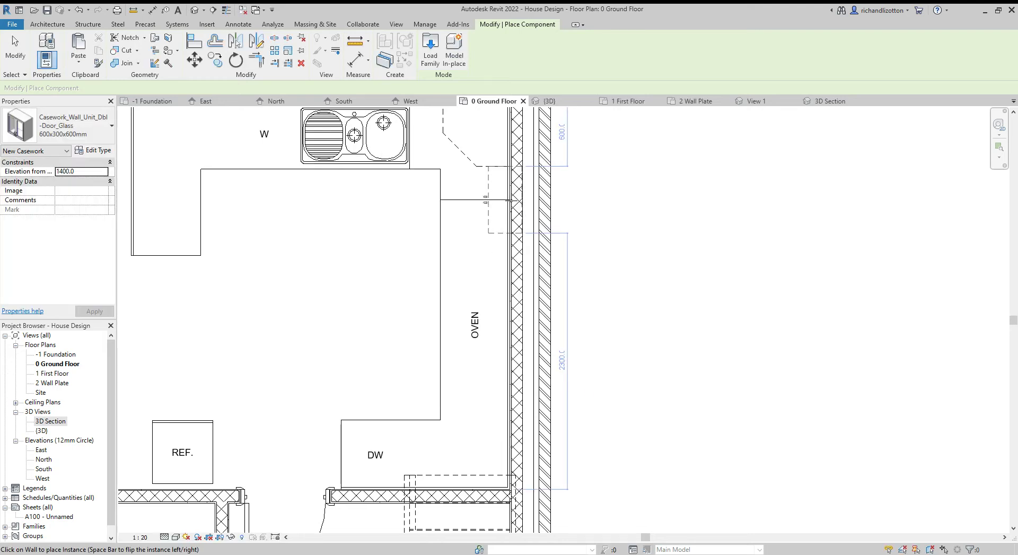
{"action": "left_click", "coordinate": [493, 199]}
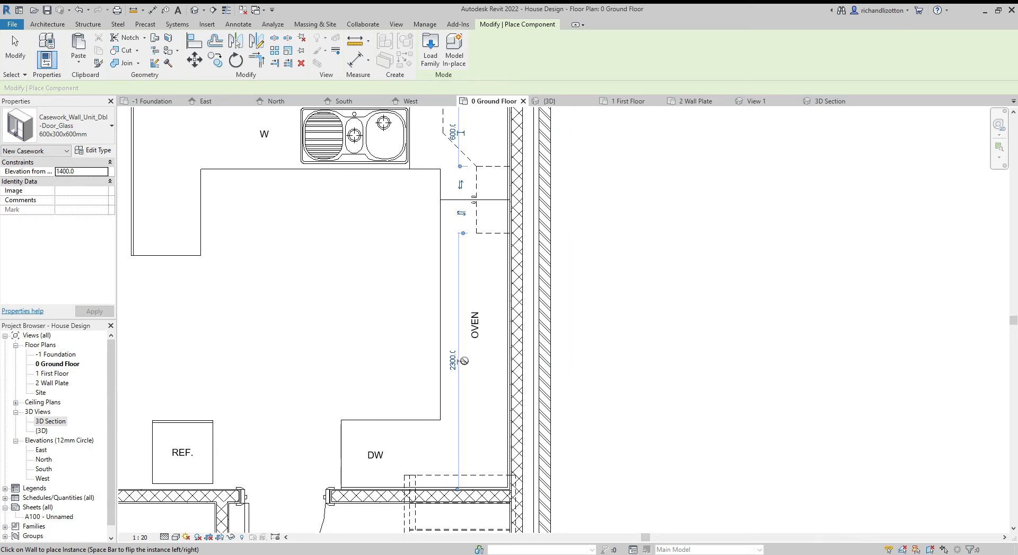
- Load Casework_Wall_Unit_Sgl-Door_Glass_1 and place it on the same wall
{"action": "left_click", "coordinate": [430, 58]}
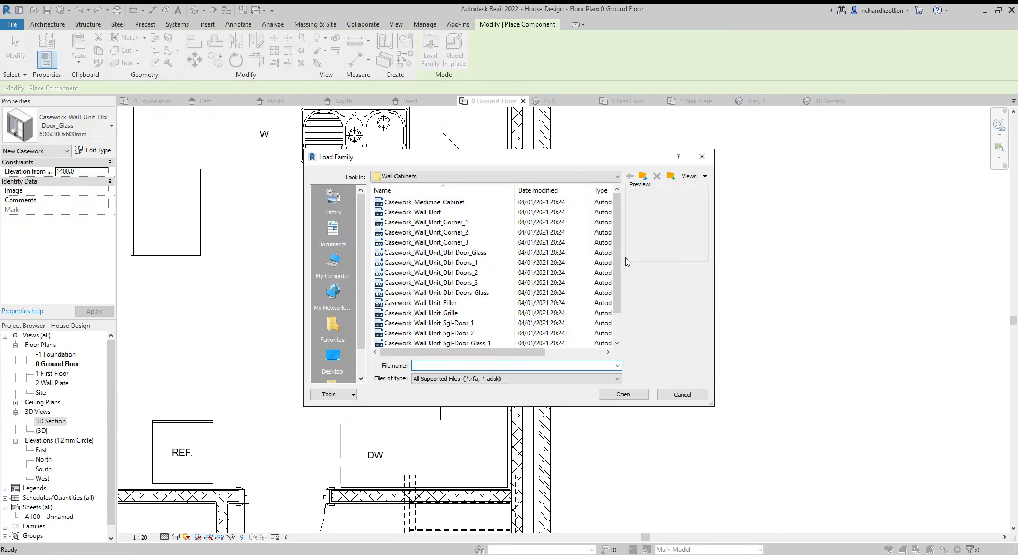
{"action": "scroll", "coordinate": [467, 294], "scroll_direction": "down", "scroll_amount": 1}
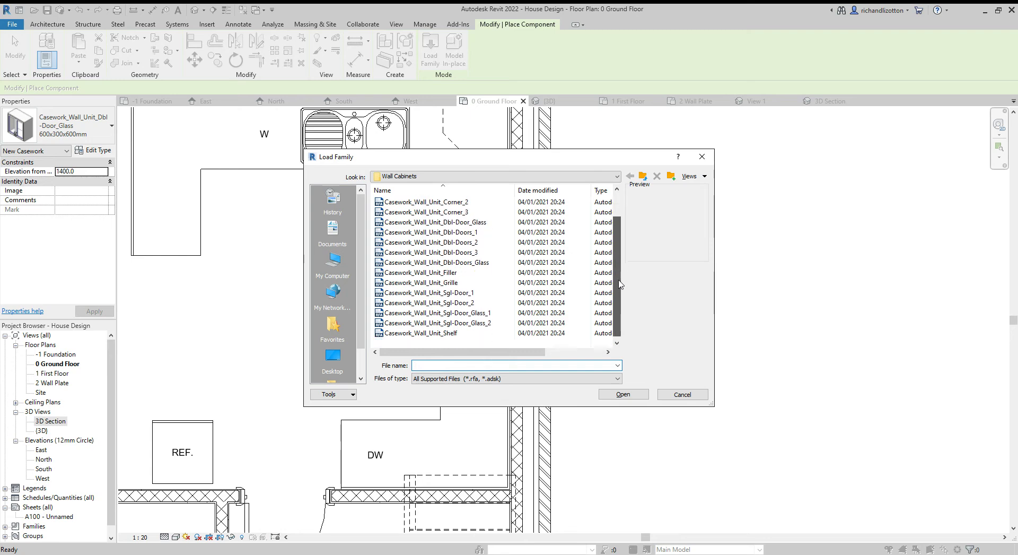
{"action": "left_click", "coordinate": [500, 313]}
{"action": "left_click", "coordinate": [492, 322]}
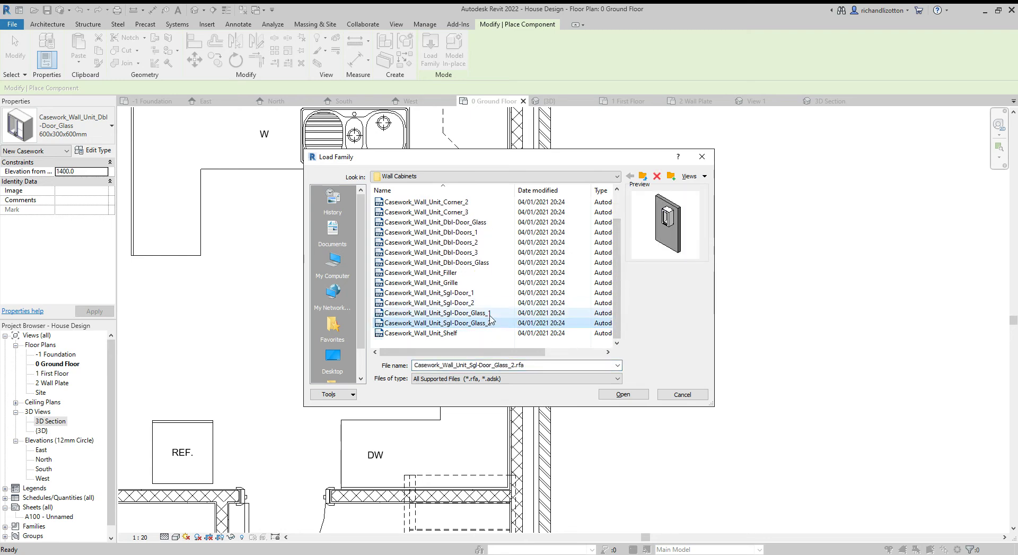
{"action": "left_click", "coordinate": [490, 313]}
{"action": "left_click", "coordinate": [636, 397]}
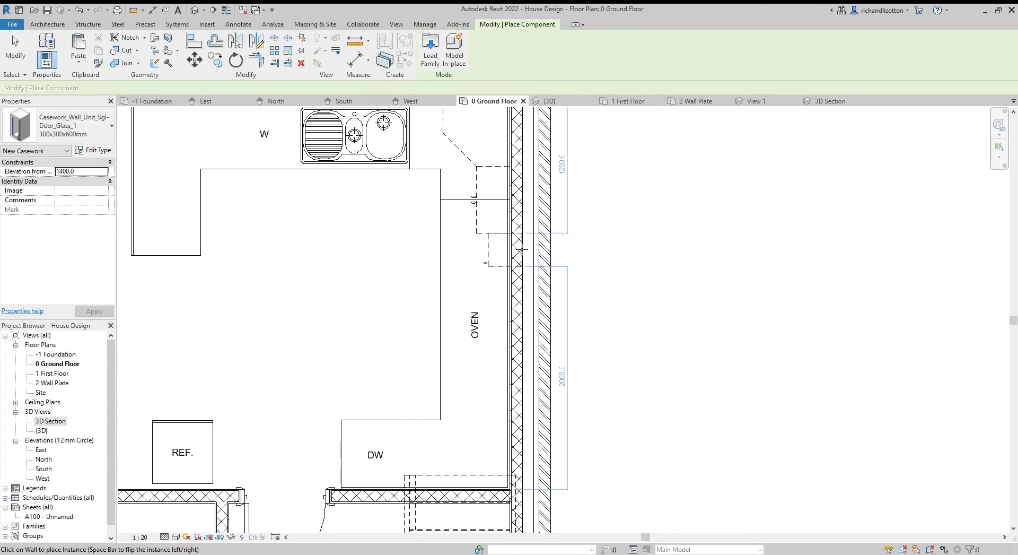
{"action": "left_click", "coordinate": [521, 249]}
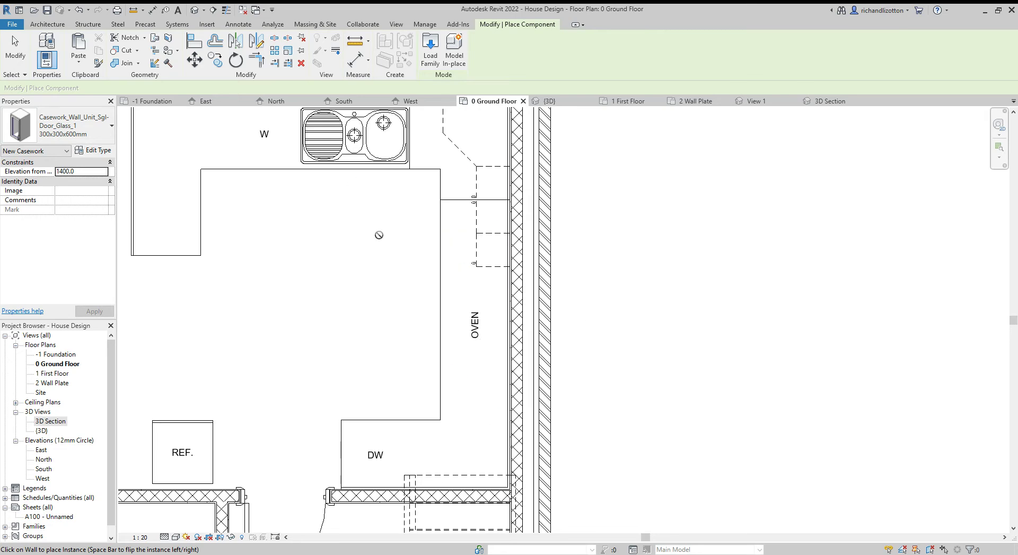
{"action": "key", "text": "Escape"}
{"action": "key", "text": "Escape"}
{"action": "left_click", "coordinate": [111, 126]}
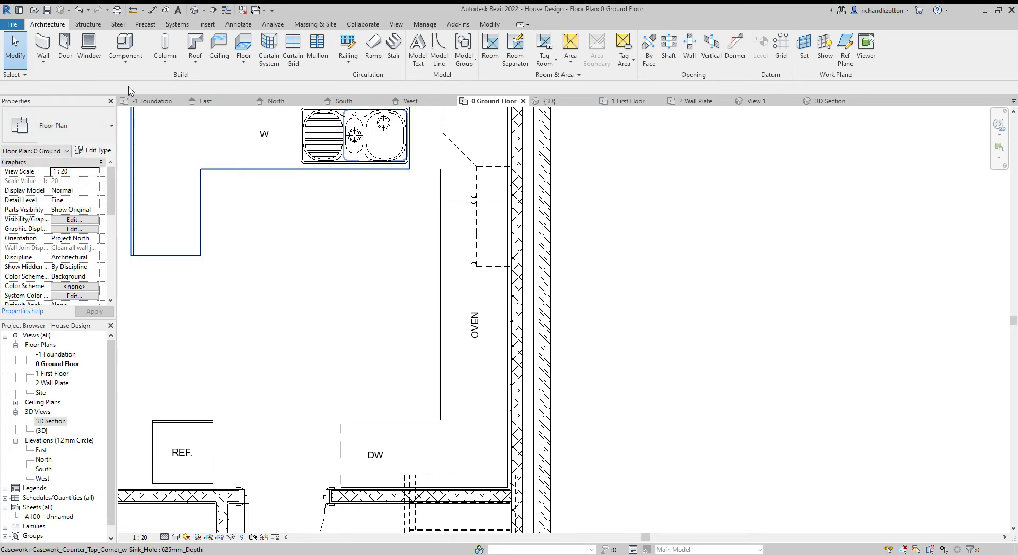
- Place a rotated Casework_Wall_Unit_Corner_2 cabinet in the dishwasher corner
{"action": "left_click", "coordinate": [125, 45]}
{"action": "left_click", "coordinate": [93, 130]}
{"action": "mouse_move", "coordinate": [88, 223]}
{"action": "left_click", "coordinate": [86, 222]}
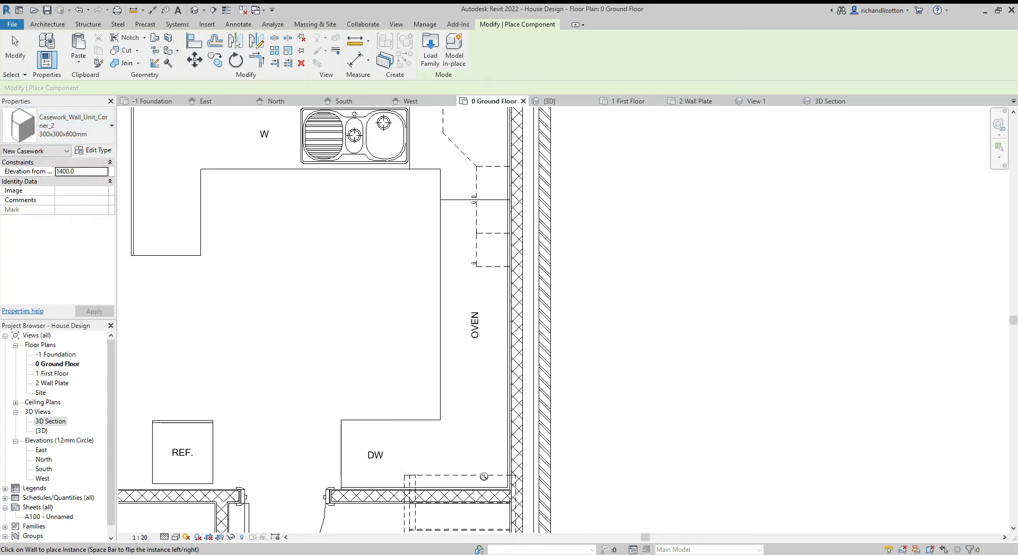
{"action": "key", "text": "space"}
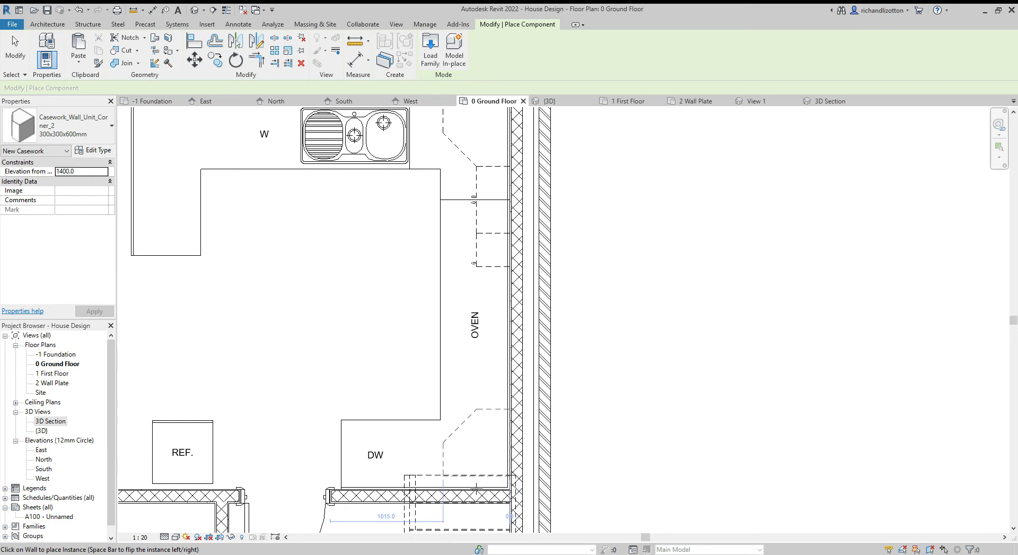
{"action": "left_click", "coordinate": [476, 489]}
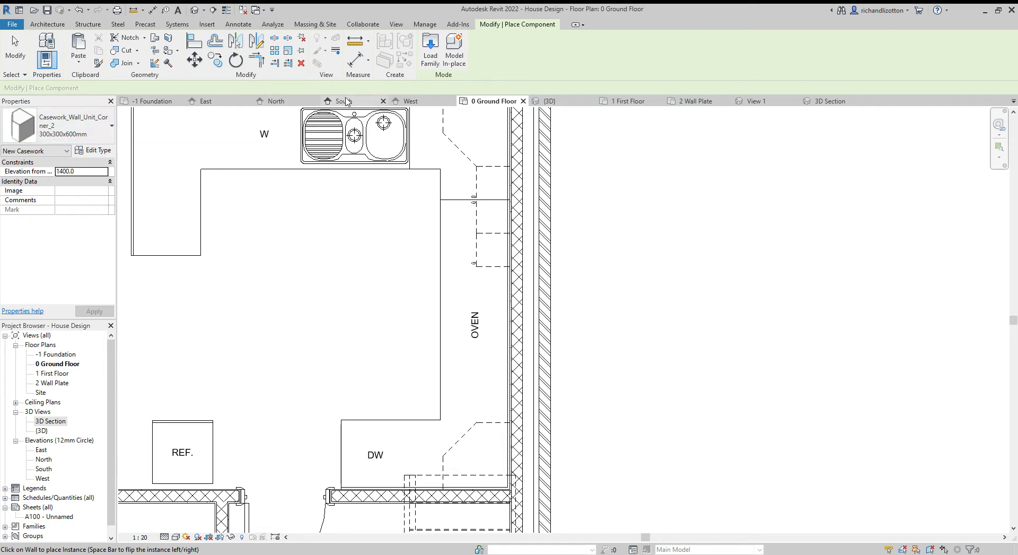
- Load Casework_Wall_Unit_Dbl-Doors_2 and place it above the dishwasher
{"action": "left_click", "coordinate": [430, 50]}
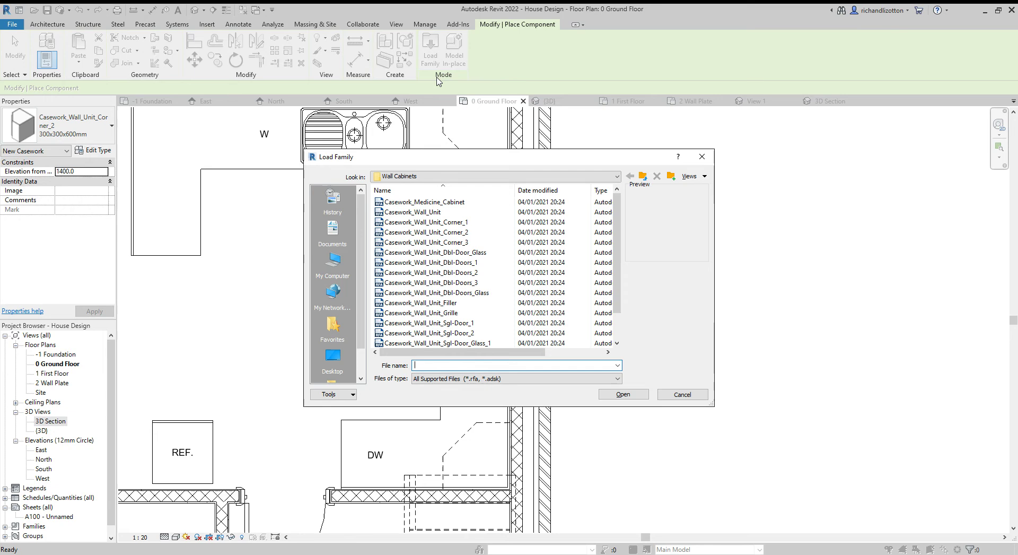
{"action": "left_click", "coordinate": [464, 263]}
{"action": "left_click", "coordinate": [460, 273]}
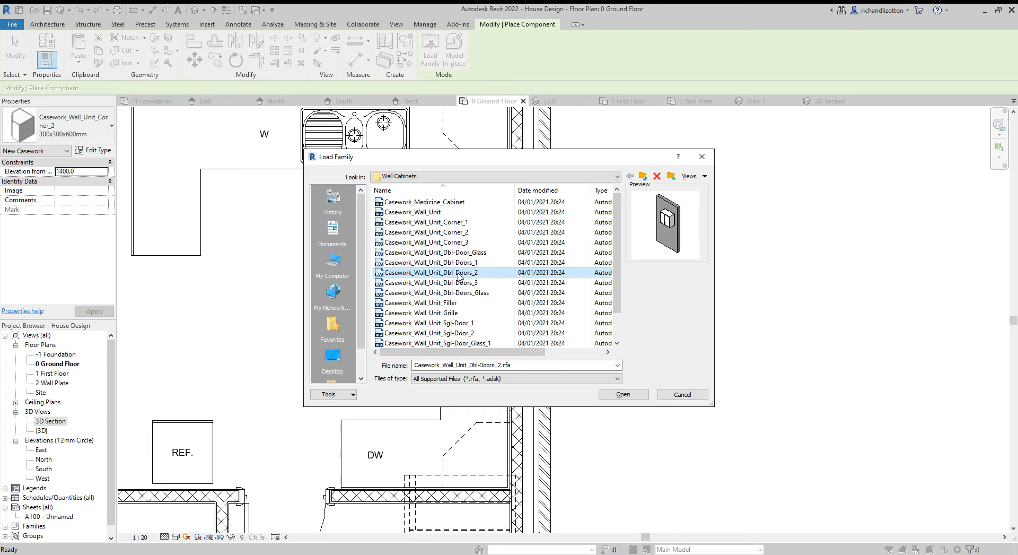
{"action": "left_click", "coordinate": [622, 395]}
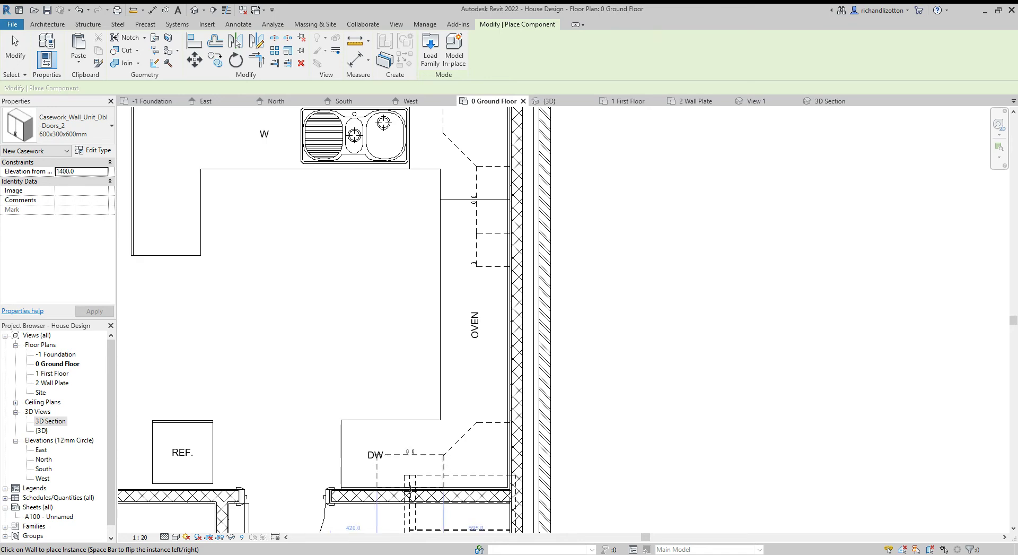
{"action": "middle_click_drag", "start_coordinate": [410, 492], "coordinate": [410, 445]}
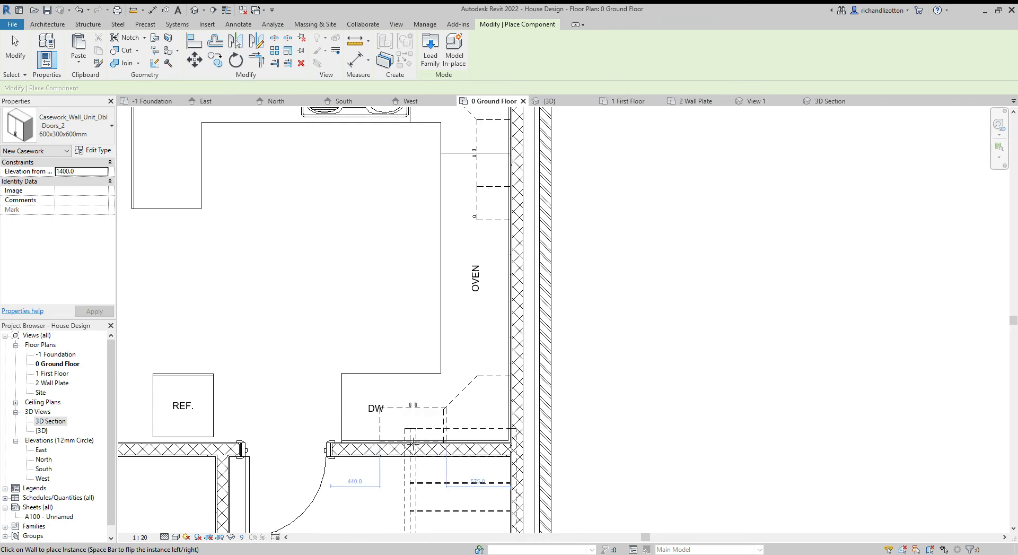
{"action": "left_click", "coordinate": [410, 448]}
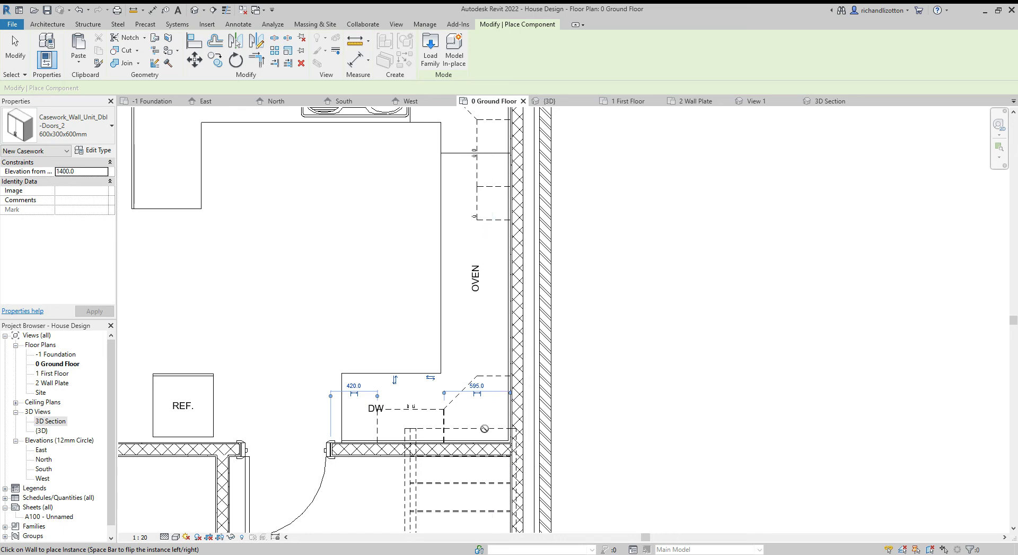
{"action": "scroll", "coordinate": [467, 429], "scroll_direction": "up", "scroll_amount": 5}
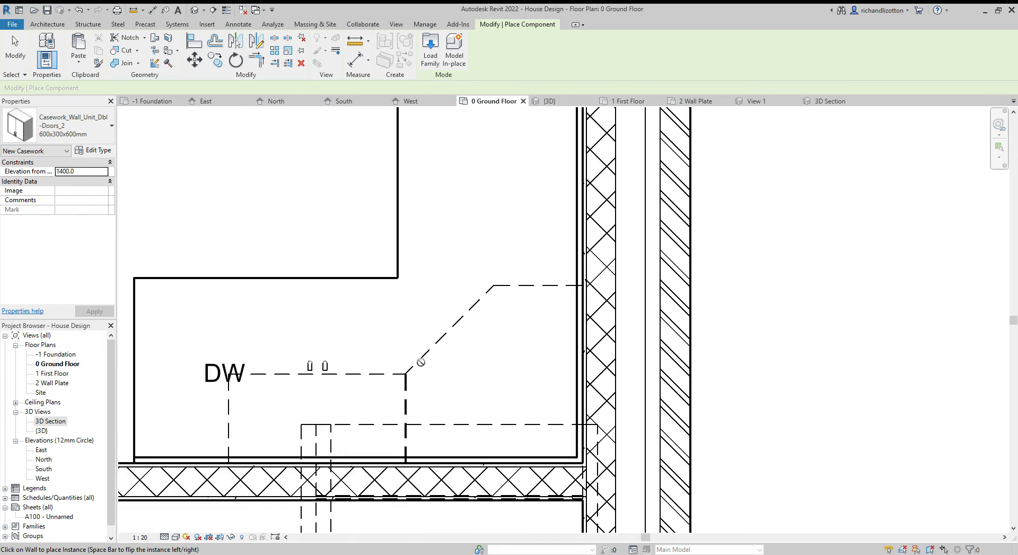
{"action": "key", "text": "Escape"}
{"action": "key", "text": "Escape"}
- Change the double-door cabinet's 595 side spacing to 600
{"action": "left_click", "coordinate": [424, 361]}
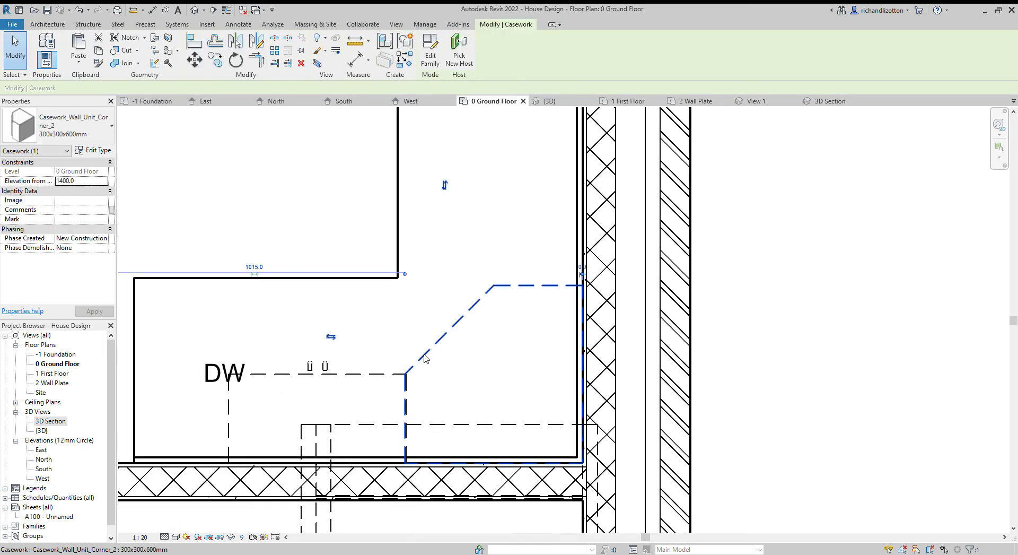
{"action": "left_click", "coordinate": [375, 378]}
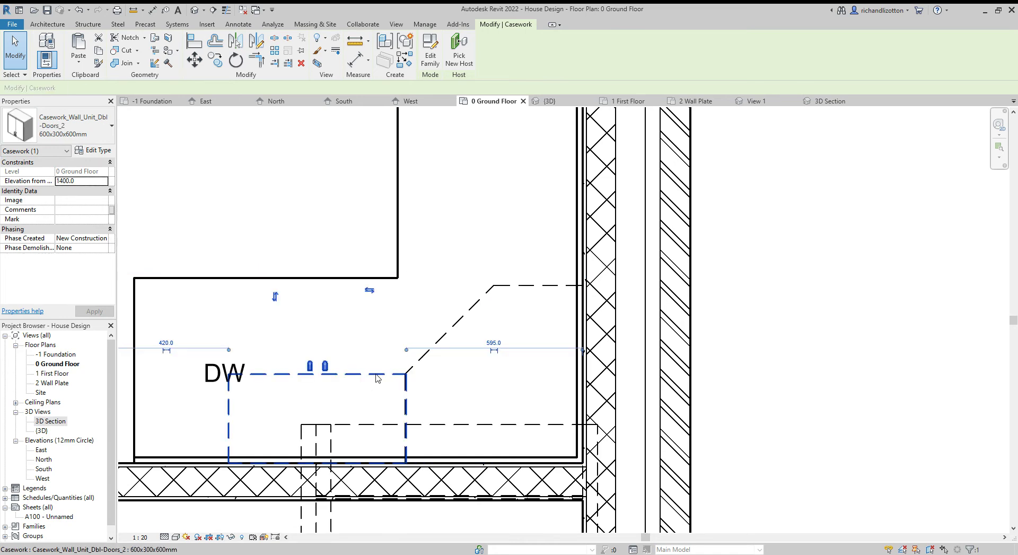
{"action": "left_click", "coordinate": [493, 343]}
{"action": "type", "text": "600"}
{"action": "key", "text": "Return"}
{"action": "left_click", "coordinate": [523, 227]}
{"action": "scroll", "coordinate": [523, 226], "scroll_direction": "down", "scroll_amount": 1}
- Bring the oven area into view and load the Casework_Wall_Unit_Sgl-Door_1 family
{"action": "scroll", "coordinate": [527, 320], "scroll_direction": "down", "scroll_amount": 1}
{"action": "middle_click_drag", "start_coordinate": [527, 320], "coordinate": [580, 377]}
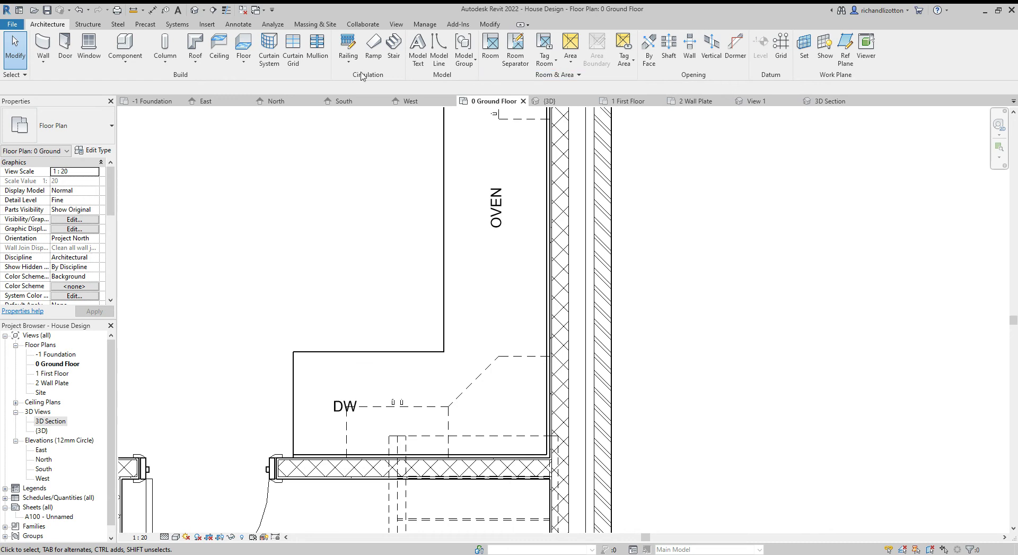
{"action": "left_click", "coordinate": [133, 47]}
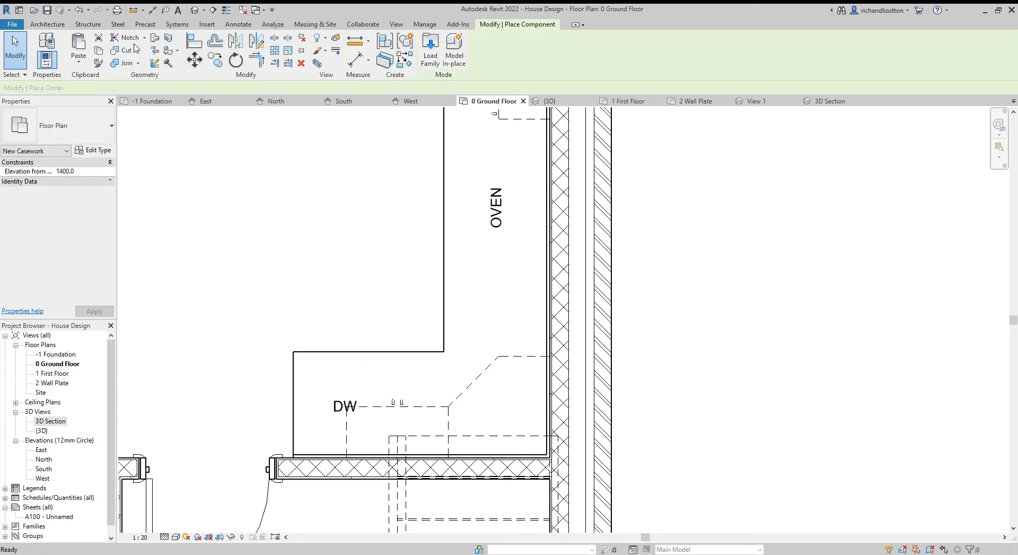
{"action": "left_click", "coordinate": [430, 50]}
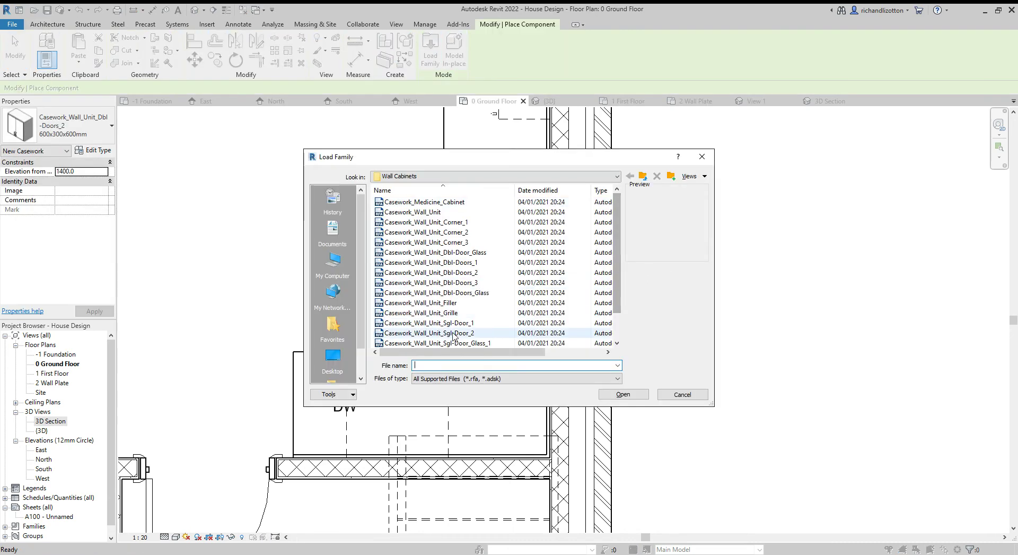
{"action": "left_click", "coordinate": [459, 324]}
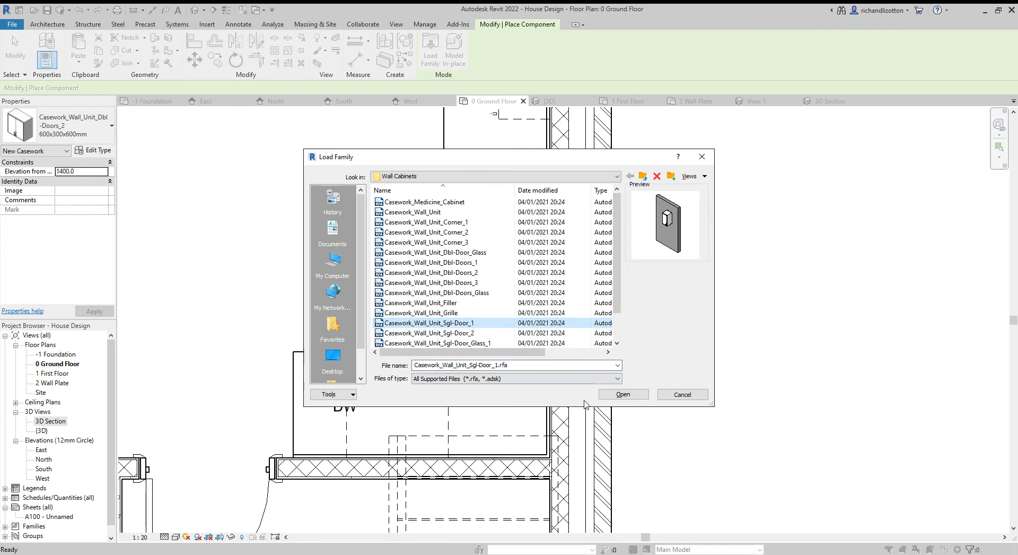
{"action": "left_click", "coordinate": [621, 394]}
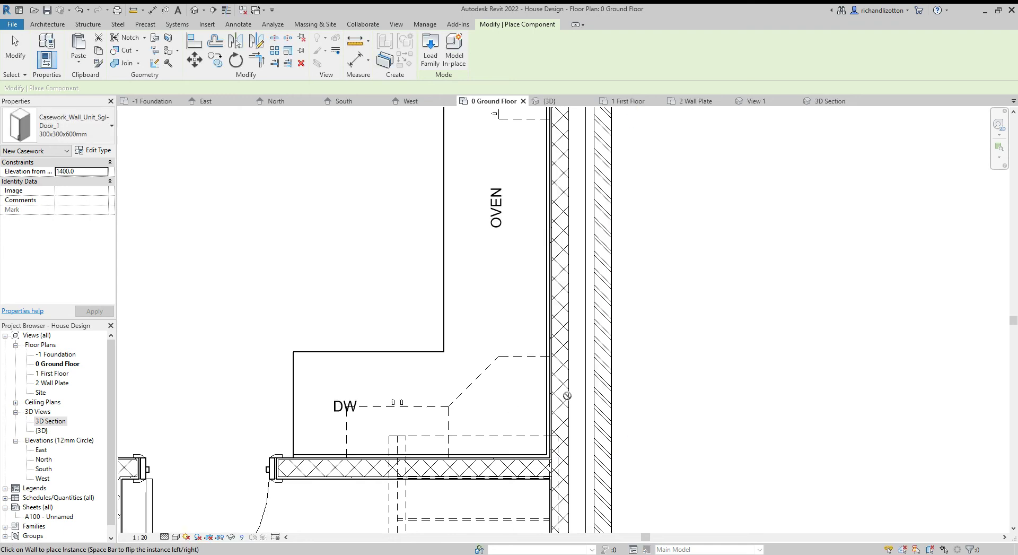
- Place the 300x300x600mm single-door cabinet on the oven wall and check it in the 3D Section view
{"action": "left_click", "coordinate": [569, 330]}
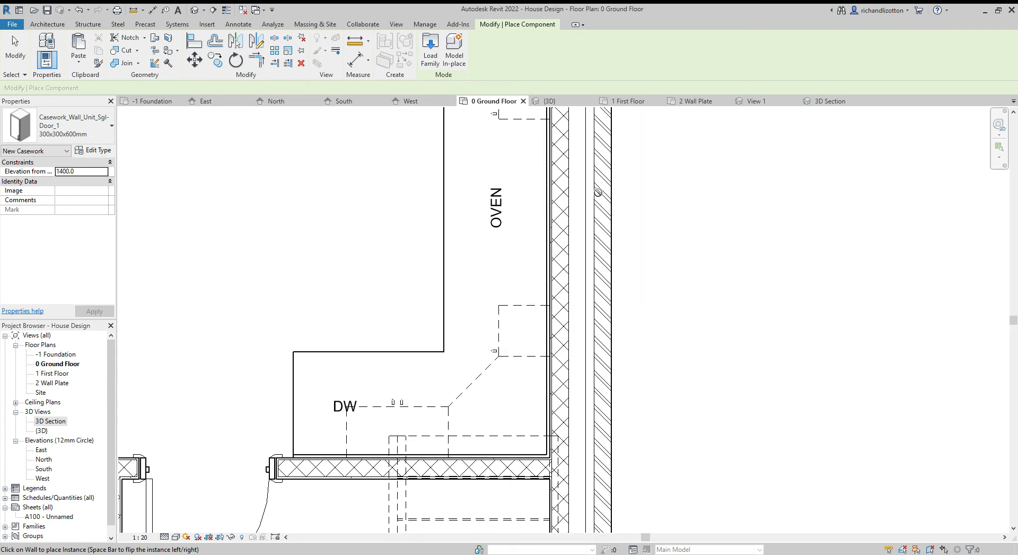
{"action": "left_click", "coordinate": [829, 101]}
{"action": "key", "text": "Escape"}
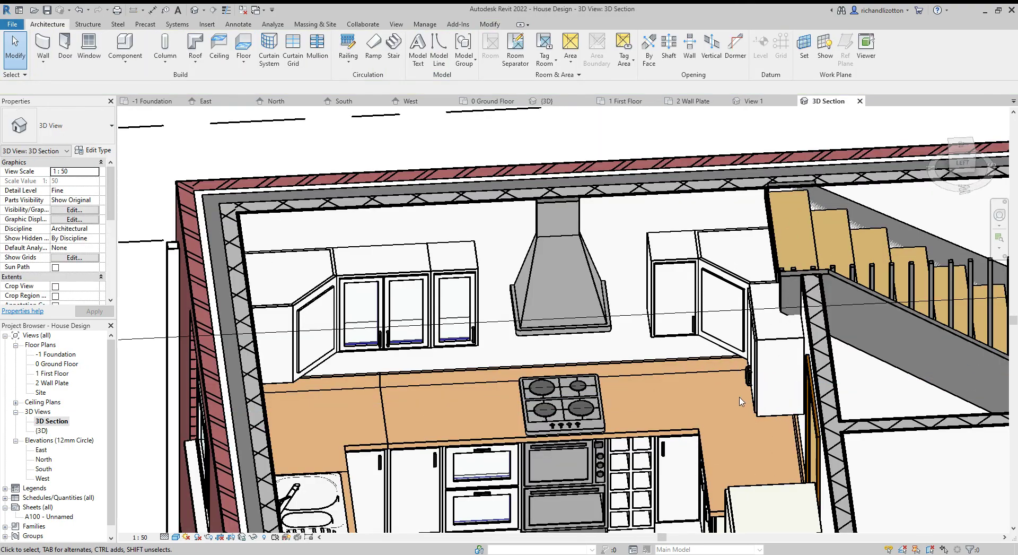
{"action": "middle_click_drag", "start_coordinate": [741, 402], "coordinate": [778, 377], "text": "shift"}
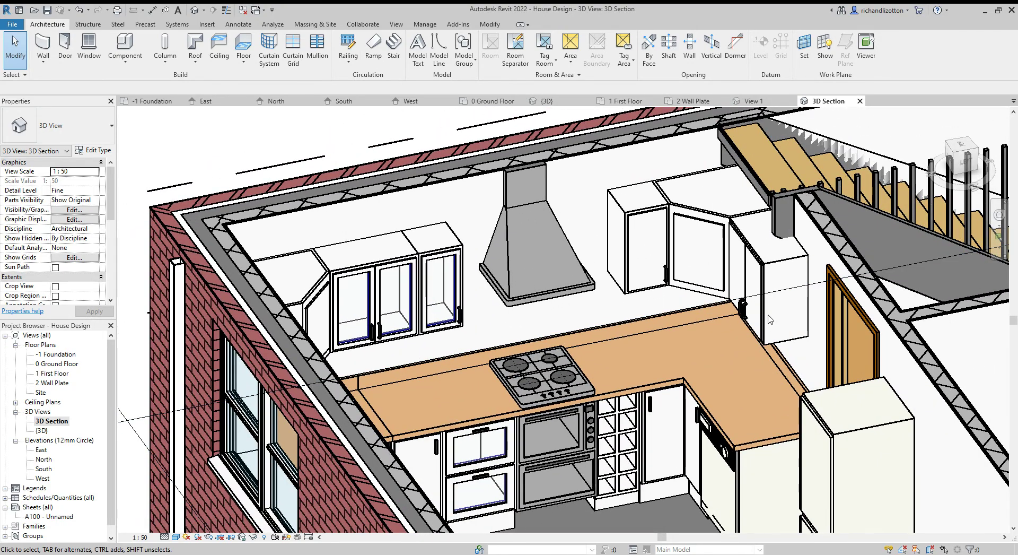
{"action": "middle_click_drag", "start_coordinate": [704, 340], "coordinate": [295, 274], "text": "shift"}
{"action": "middle_click_drag", "start_coordinate": [433, 398], "coordinate": [626, 361]}
{"action": "middle_click_drag", "start_coordinate": [616, 358], "coordinate": [504, 293], "text": "shift"}
{"action": "scroll", "coordinate": [504, 293], "scroll_direction": "down", "scroll_amount": 2}
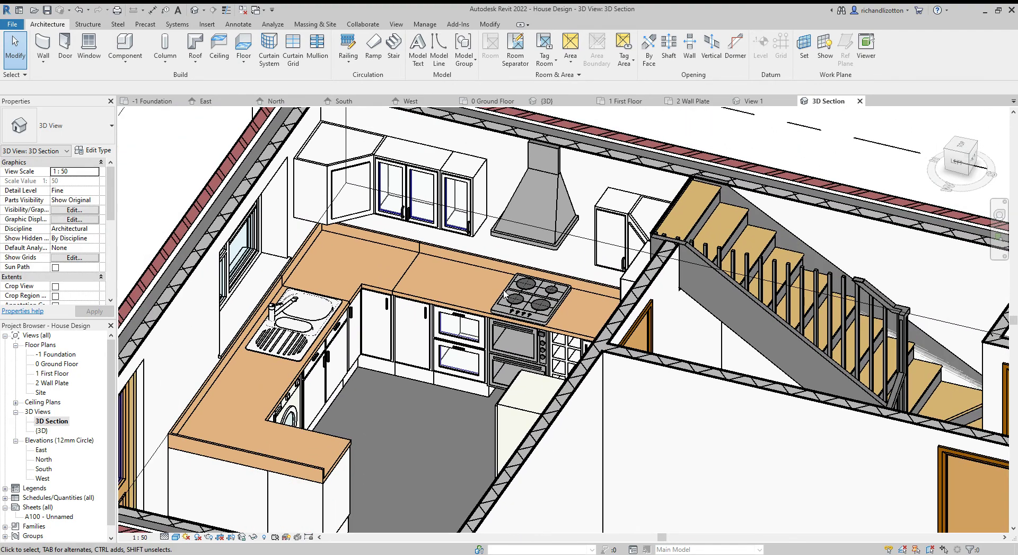